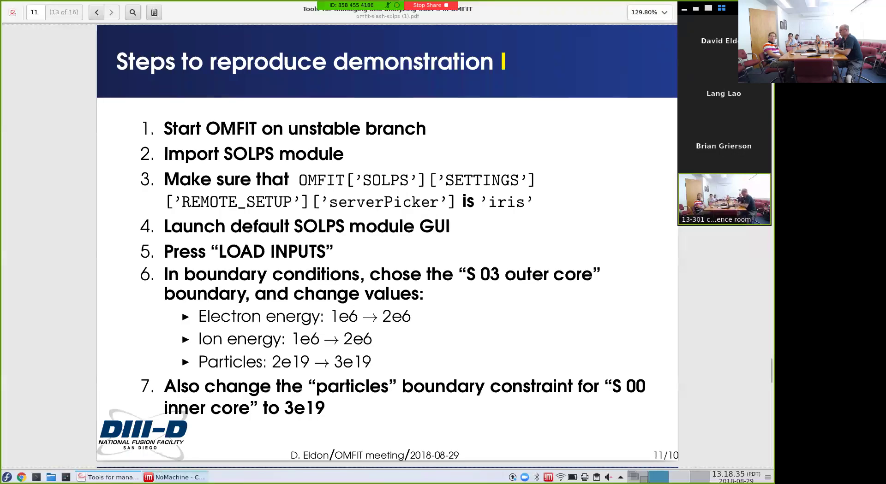
Switch to the NoMachine session, open a terminal, and load the modules defaults and omfit/unstable.
{"action": "left_click", "coordinate": [172, 478]}
{"action": "left_click", "coordinate": [51, 23]}
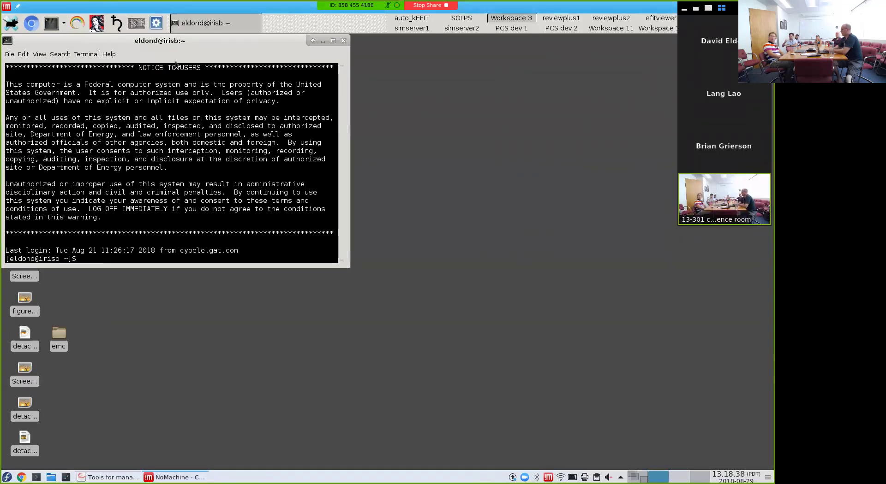
{"action": "type", "text": "moule loa"}
{"action": "key", "text": "BackSpace"}
{"action": "key", "text": "BackSpace"}
{"action": "key", "text": "BackSpace"}
{"action": "key", "text": "BackSpace"}
{"action": "key", "text": "BackSpace"}
{"action": "key", "text": "BackSpace"}
{"action": "key", "text": "BackSpace"}
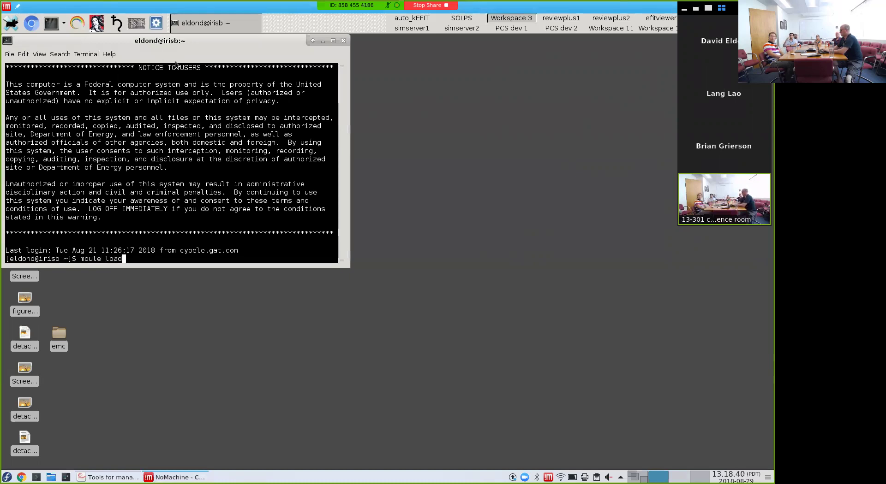
{"action": "type", "text": "dule load defaults"}
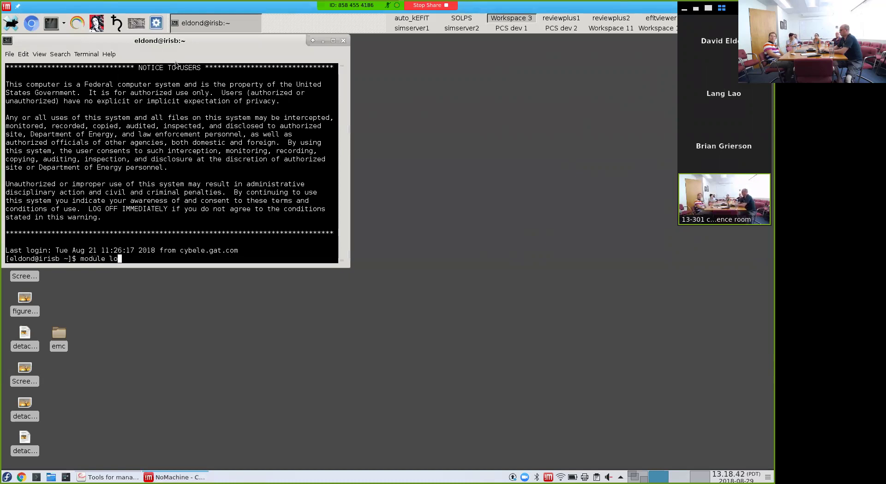
{"action": "key", "text": "Return"}
{"action": "type", "text": "module load omfit/unstable"}
{"action": "key", "text": "Return"}
Launch OMFIT in the background with ~/omf and quit it without saving the new project.
{"action": "type", "text": "~/omf &"}
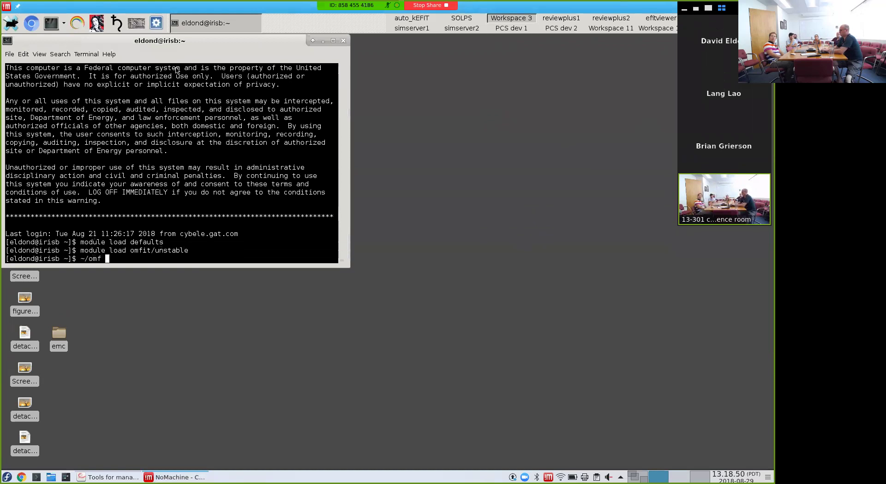
{"action": "key", "text": "Return"}
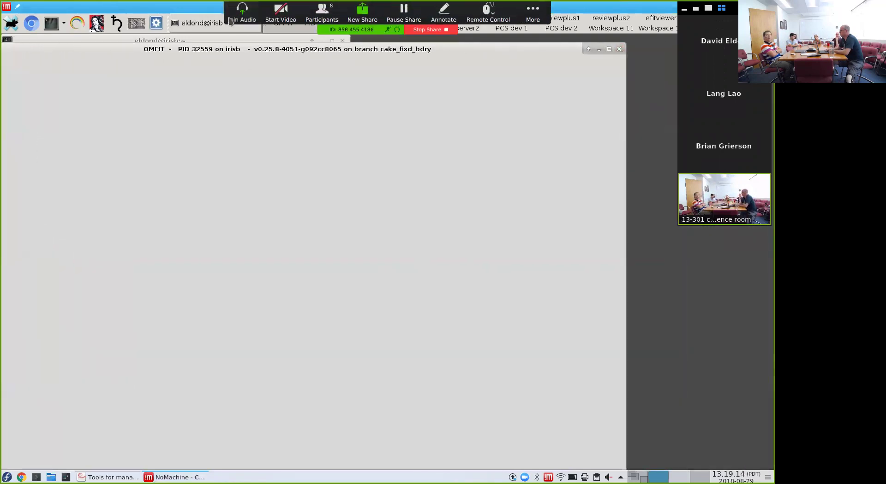
{"action": "left_click", "coordinate": [200, 22]}
{"action": "key", "text": "Return"}
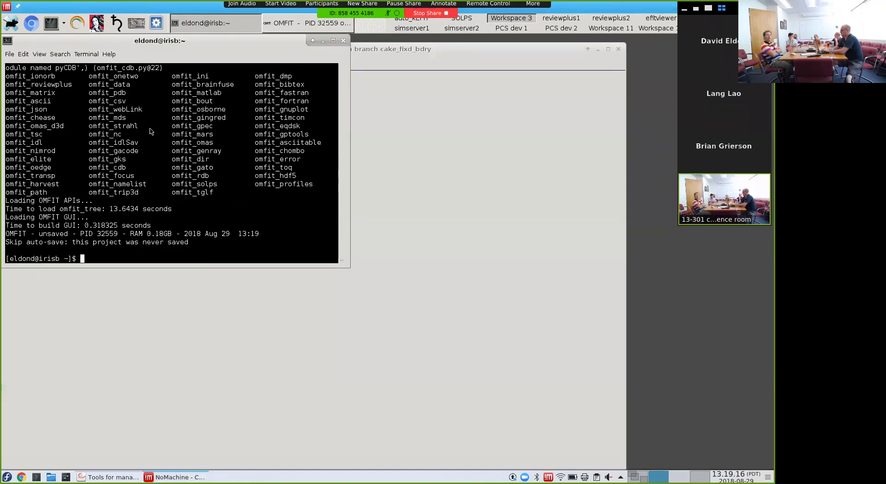
{"action": "type", "text": "git c"}
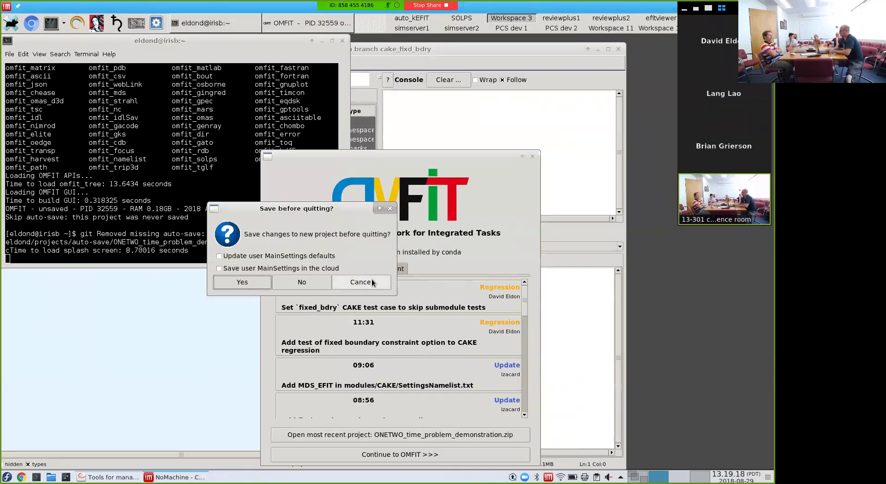
{"action": "left_click", "coordinate": [310, 286]}
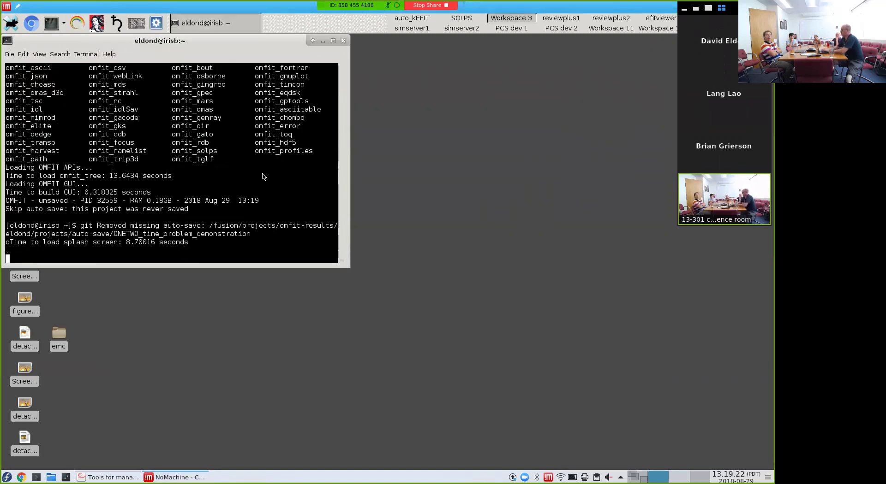
{"action": "key", "text": "Return"}
Try to check out the unstable git branch from the home directory.
{"action": "type", "text": "git checkout unstable"}
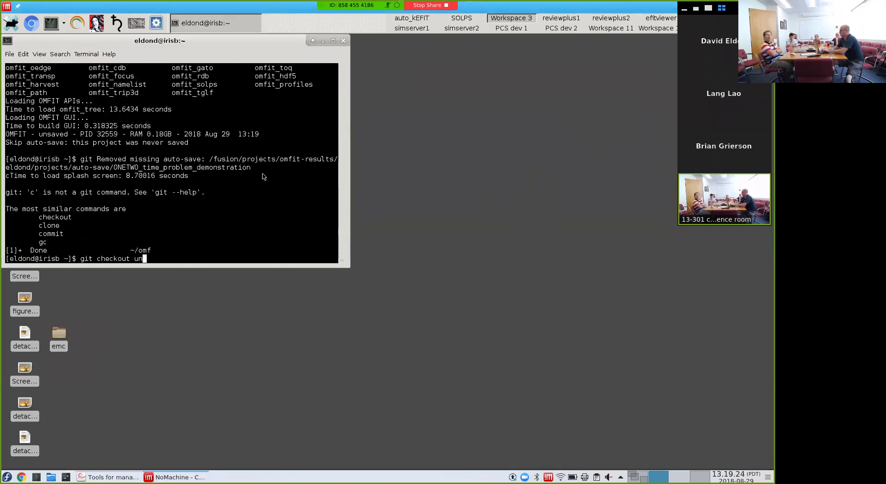
{"action": "key", "text": "Return"}
{"action": "type", "text": "git pu"}
{"action": "key", "text": "BackSpace"}
{"action": "key", "text": "BackSpace"}
{"action": "key", "text": "BackSpace"}
{"action": "key", "text": "BackSpace"}
{"action": "key", "text": "BackSpace"}
{"action": "key", "text": "BackSpace"}
Change the terminal's working directory to omfit/OMFIT-source/.
{"action": "type", "text": "cd OMFIT-"}
{"action": "key", "text": "Return"}
{"action": "type", "text": "git checkou"}
{"action": "key", "text": "BackSpace"}
{"action": "key", "text": "BackSpace"}
{"action": "key", "text": "BackSpace"}
{"action": "key", "text": "BackSpace"}
{"action": "key", "text": "BackSpace"}
{"action": "key", "text": "BackSpace"}
{"action": "key", "text": "BackSpace"}
{"action": "key", "text": "BackSpace"}
{"action": "key", "text": "BackSpace"}
{"action": "key", "text": "BackSpace"}
{"action": "type", "text": "cd oms"}
{"action": "type", "text": "it/OMFIT-source/-"}
{"action": "key", "text": "Return"}
{"action": "key", "text": "Up"}
{"action": "key", "text": "BackSpace"}
{"action": "key", "text": "Return"}
Check out the unstable branch of the OMFIT source repository and pull the latest commits.
{"action": "type", "text": "git checkout unstable"}
{"action": "key", "text": "Return"}
{"action": "type", "text": "git pull"}
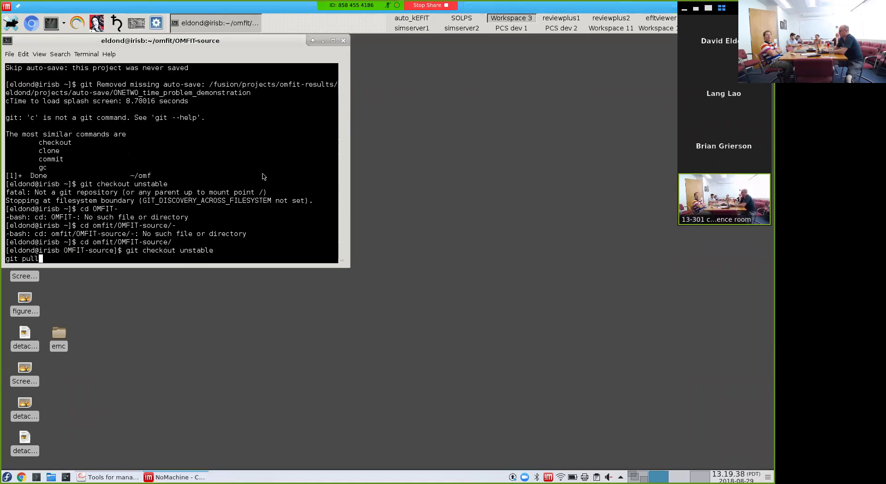
{"action": "key", "text": "Return"}
Relaunch OMFIT in the background with ~/omf, reposition its window beside the terminal, and continue past the welcome screen.
{"action": "type", "text": "~/omf &"}
{"action": "key", "text": "Return"}
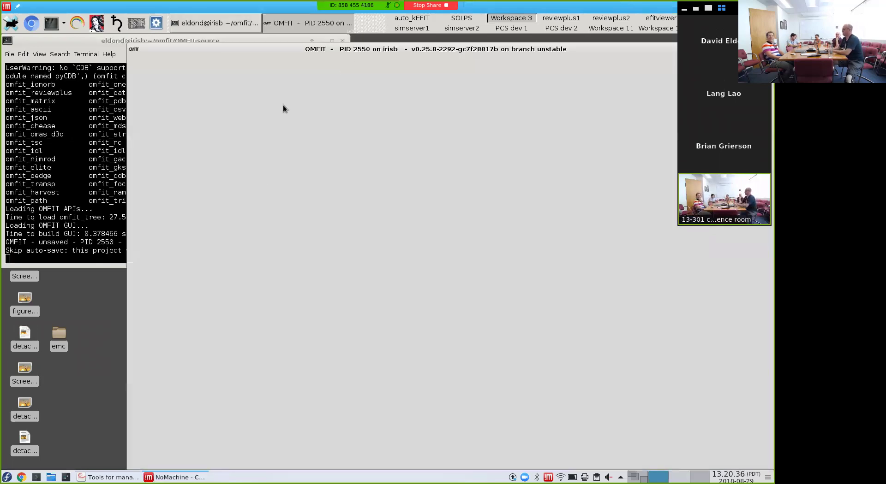
{"action": "left_click_drag", "start_coordinate": [366, 51], "coordinate": [292, 48]}
{"action": "left_click_drag", "start_coordinate": [191, 56], "coordinate": [191, 43]}
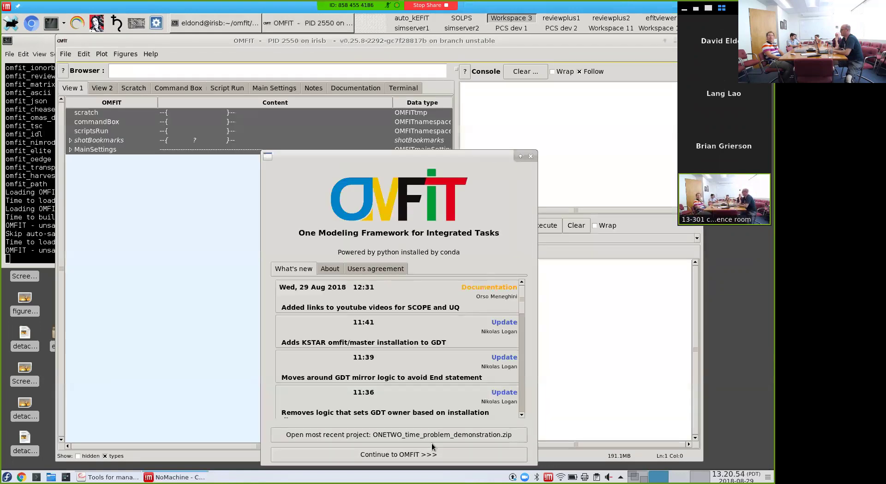
{"action": "left_click", "coordinate": [433, 454]}
Import the SOLPS module into the project, filtering the module list by SOLPS.
{"action": "left_click", "coordinate": [65, 54]}
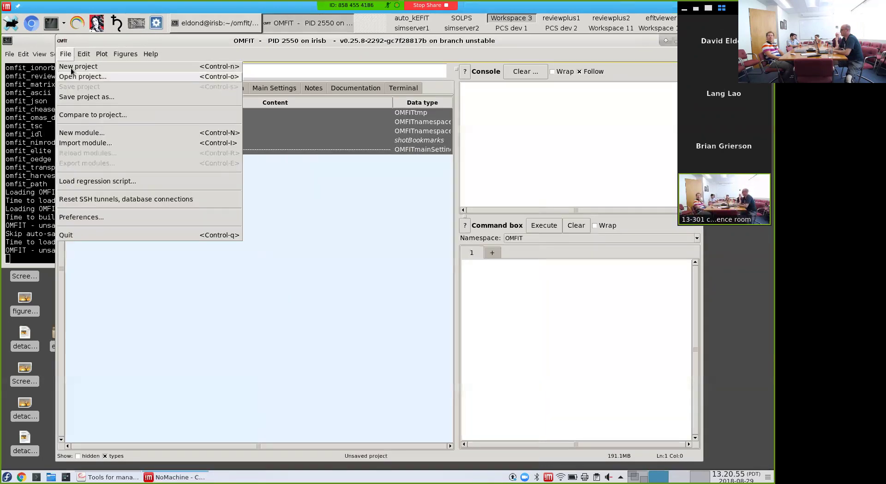
{"action": "left_click", "coordinate": [91, 140]}
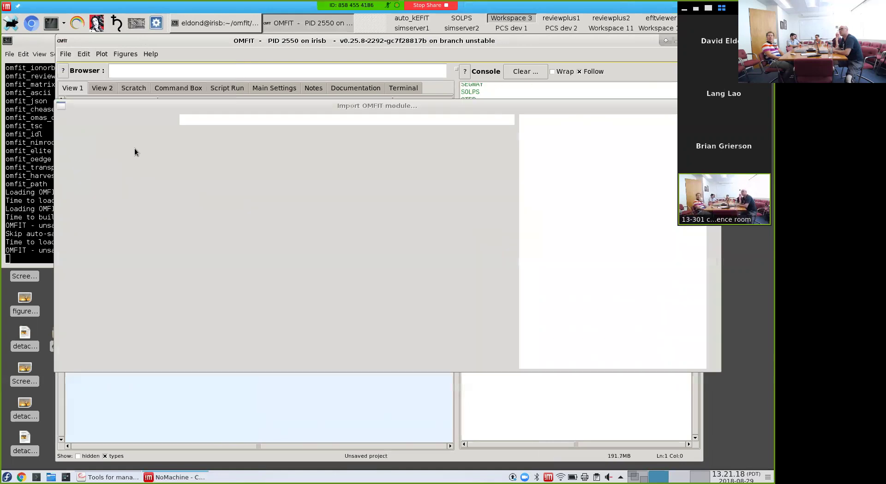
{"action": "type", "text": "SOLPS"}
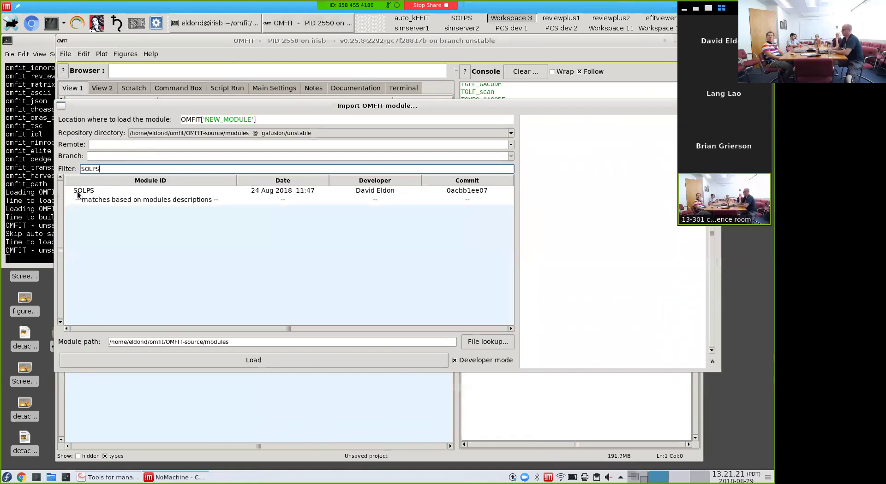
{"action": "double_click", "coordinate": [79, 191]}
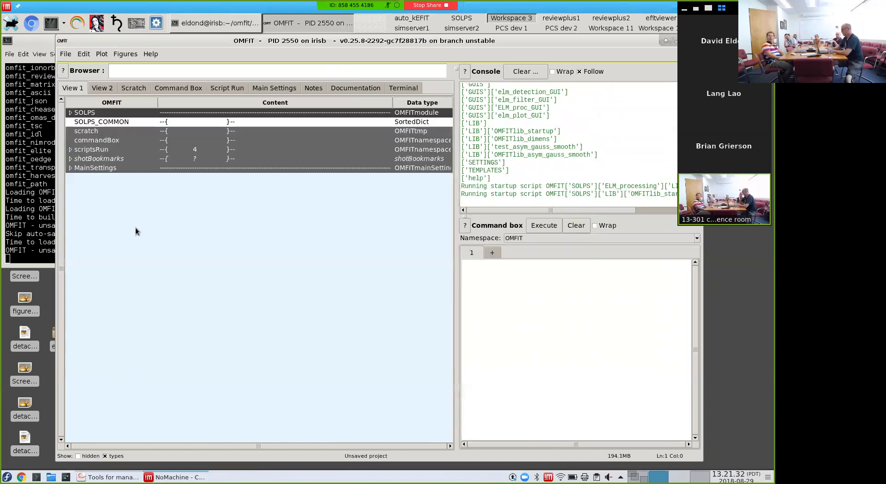
Open the default GUI of the SOLPS module and load its inputs from the preset source.
{"action": "left_click", "coordinate": [92, 115]}
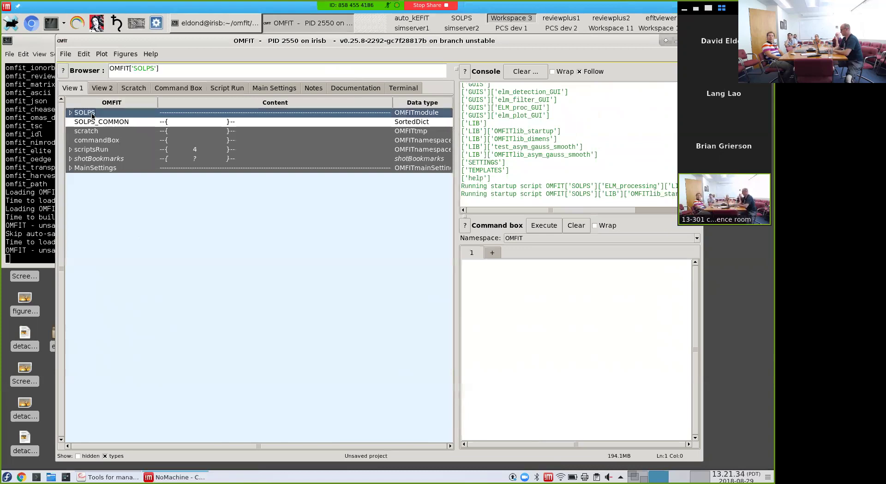
{"action": "double_click", "coordinate": [91, 114]}
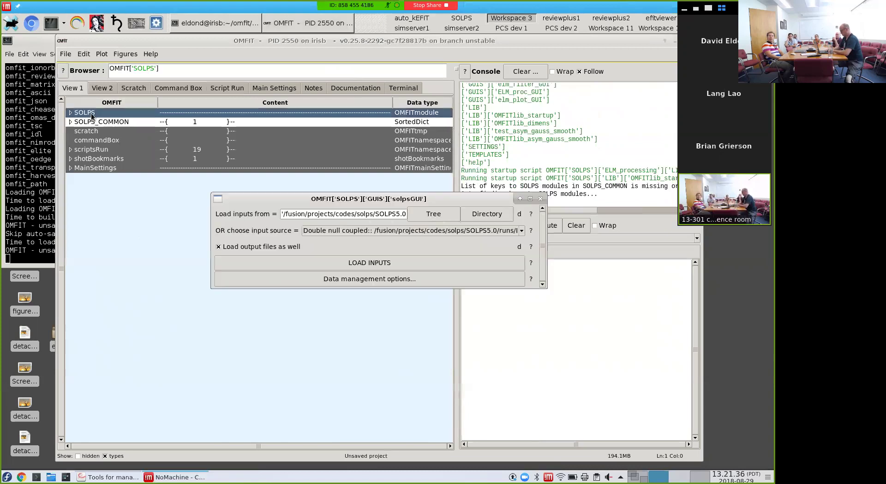
{"action": "left_click", "coordinate": [301, 259]}
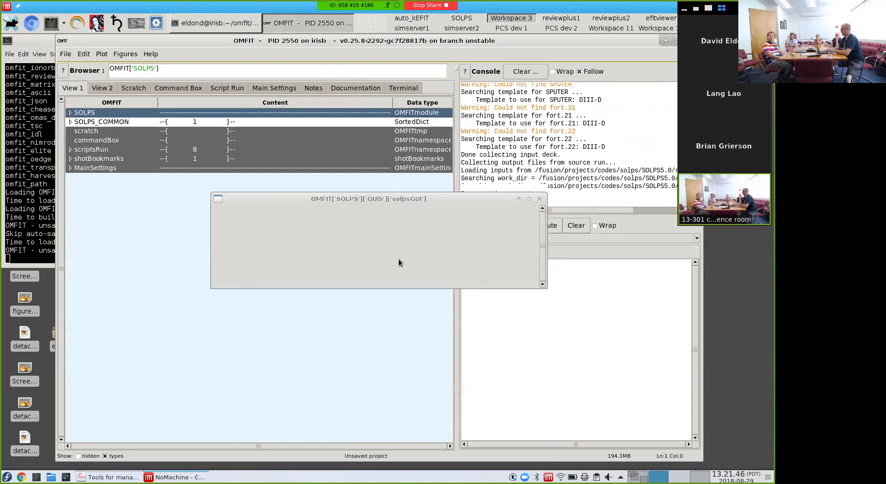
Move the SOLPS GUI off the tree and expand INPUTS, OUTPUTS, main and baserun to view the loaded files.
{"action": "left_click_drag", "start_coordinate": [396, 201], "coordinate": [519, 268]}
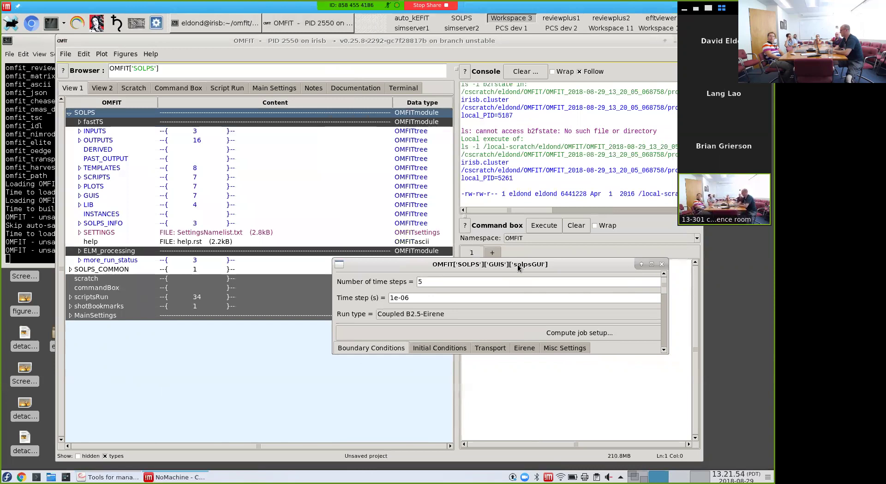
{"action": "left_click", "coordinate": [79, 131]}
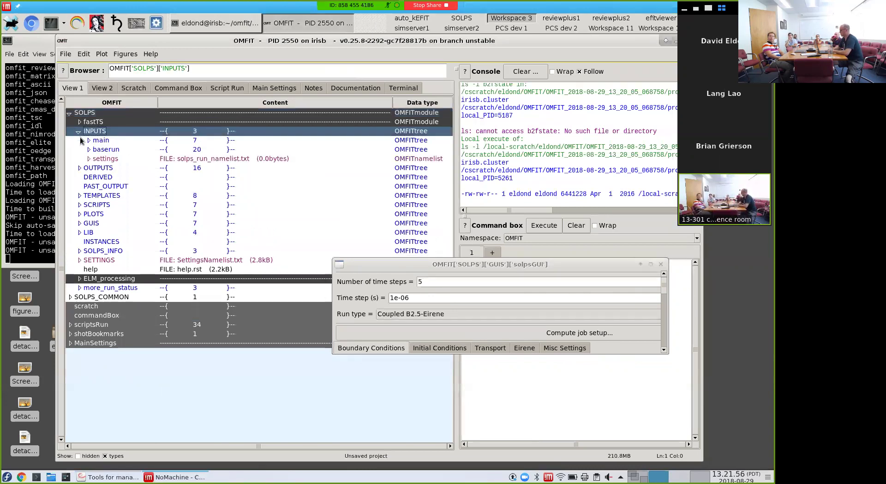
{"action": "left_click", "coordinate": [80, 168]}
{"action": "left_click", "coordinate": [89, 140]}
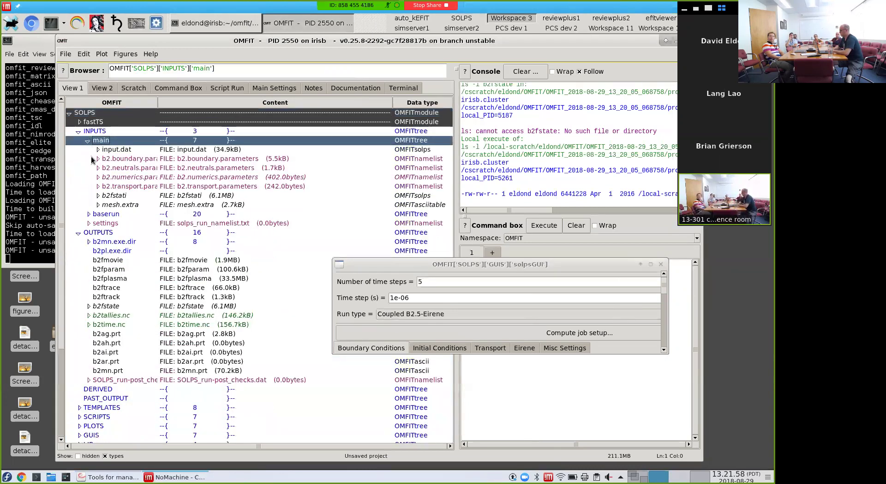
{"action": "left_click", "coordinate": [89, 215]}
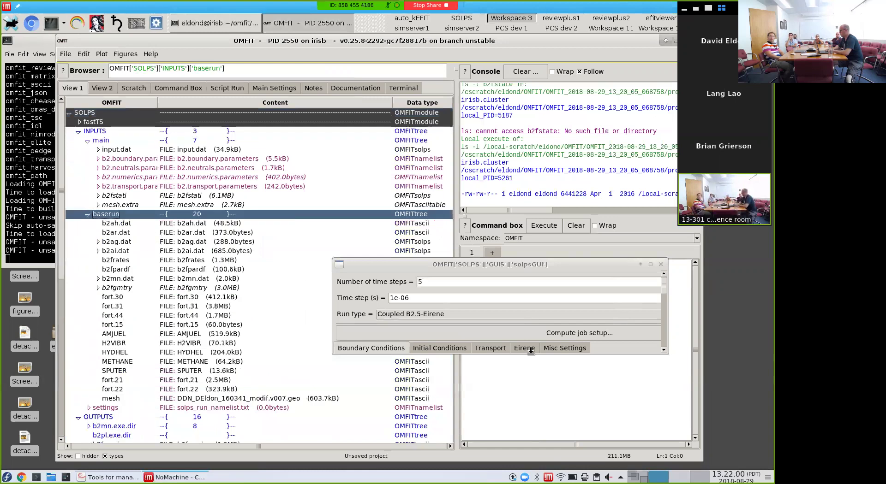
Enlarge the SOLPS GUI window to expose the boundary condition settings, and select the main and baserun input groups in the tree.
{"action": "left_click_drag", "start_coordinate": [666, 357], "coordinate": [758, 445]}
{"action": "left_click_drag", "start_coordinate": [338, 264], "coordinate": [287, 181]}
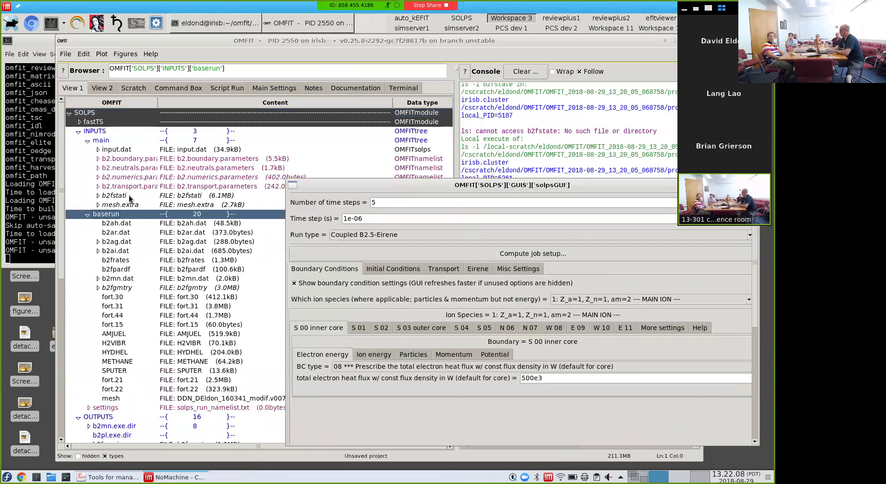
{"action": "left_click", "coordinate": [101, 140]}
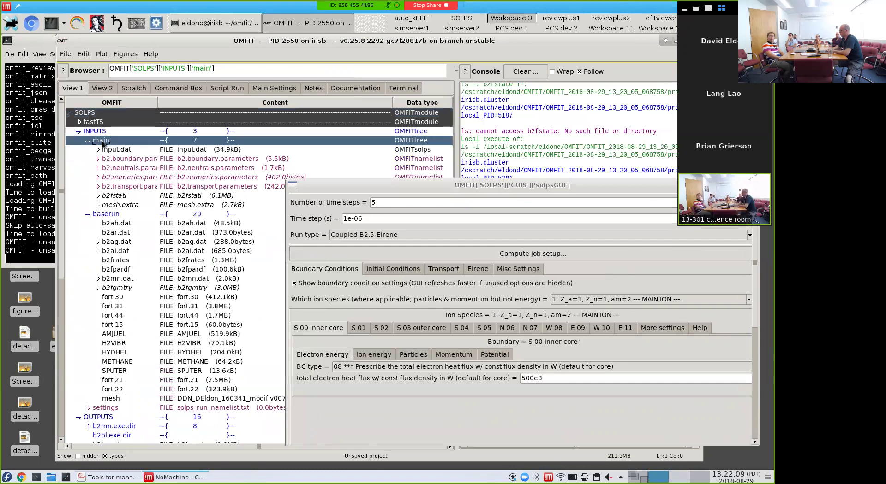
{"action": "left_click", "coordinate": [110, 215]}
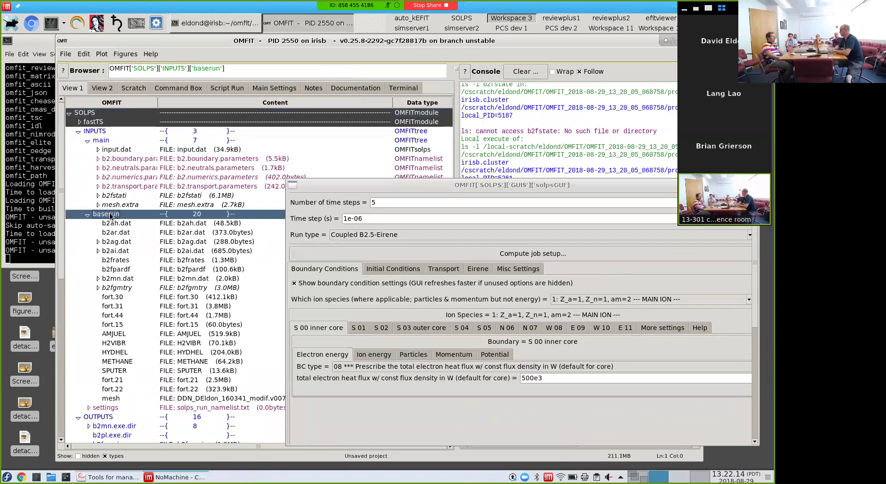
Expand the boundary namelist in b2.boundary.parameters, clear the GUI from the tree, and widen the name column to read the entries.
{"action": "left_click", "coordinate": [97, 158]}
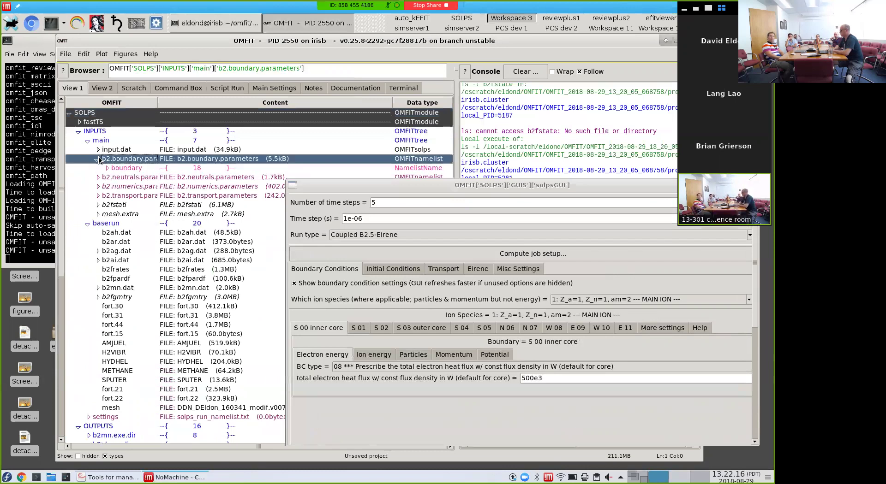
{"action": "left_click", "coordinate": [107, 168]}
{"action": "left_click_drag", "start_coordinate": [305, 188], "coordinate": [427, 228]}
{"action": "left_click_drag", "start_coordinate": [159, 107], "coordinate": [203, 107]}
{"action": "left_click", "coordinate": [169, 159]}
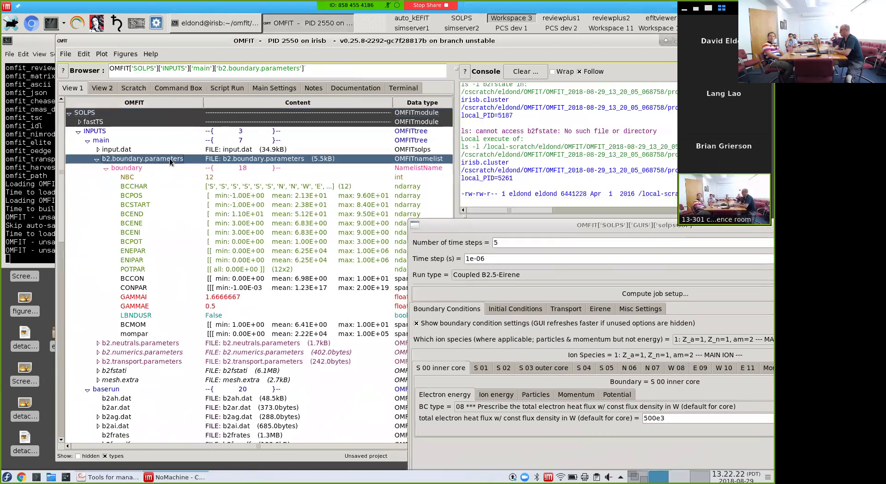
Look through the main and baserun input files and the OUTPUTS files, including b2ai.dat, b2fstate and b2time.nc.
{"action": "left_click", "coordinate": [142, 352]}
{"action": "scroll", "coordinate": [142, 348], "scroll_direction": "down", "scroll_amount": 5}
{"action": "left_click", "coordinate": [127, 264]}
{"action": "left_click", "coordinate": [136, 288]}
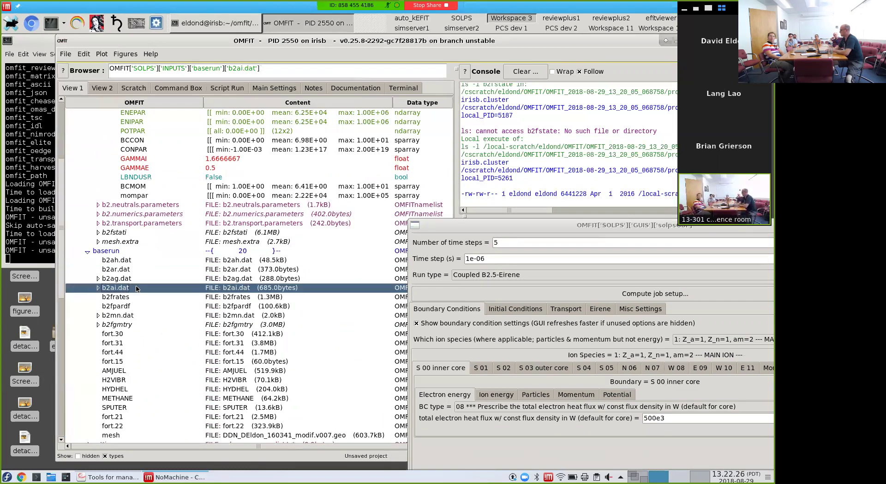
{"action": "scroll", "coordinate": [167, 315], "scroll_direction": "down", "scroll_amount": 7}
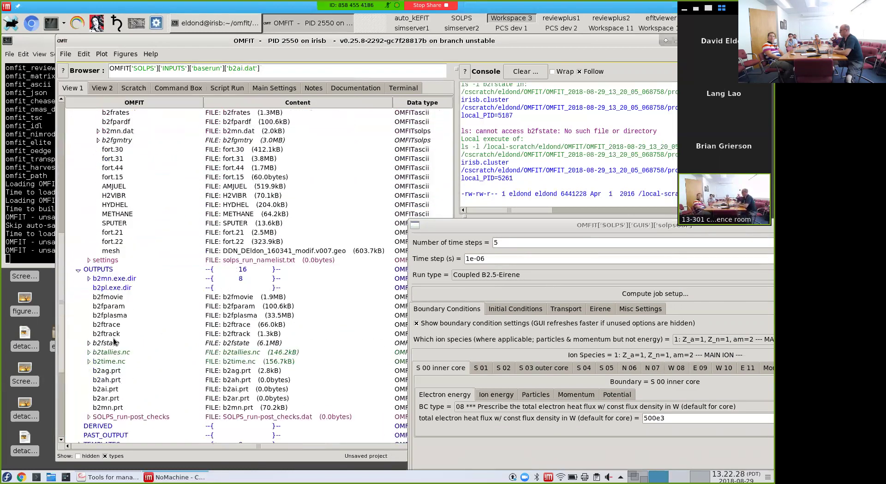
{"action": "left_click", "coordinate": [114, 343]}
{"action": "left_click", "coordinate": [110, 362]}
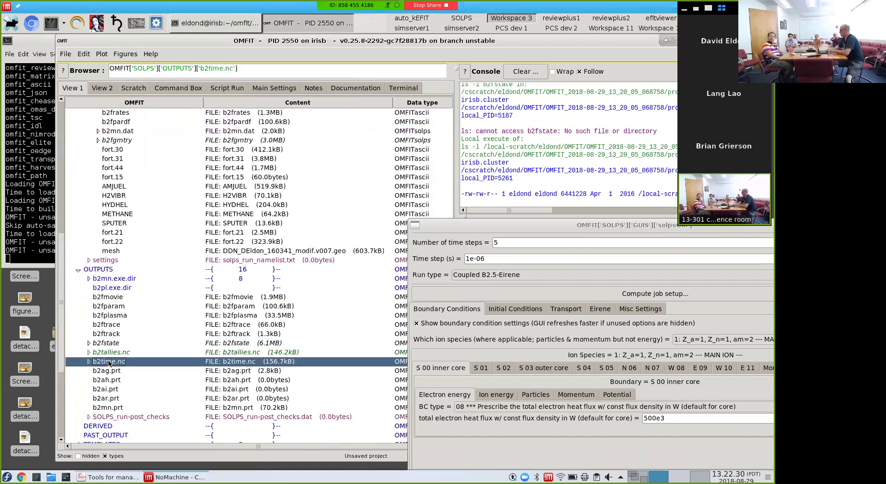
Move the SOLPS GUI over the tree and clear the contents of the SOLPS INPUTS entry.
{"action": "left_click_drag", "start_coordinate": [505, 231], "coordinate": [457, 209]}
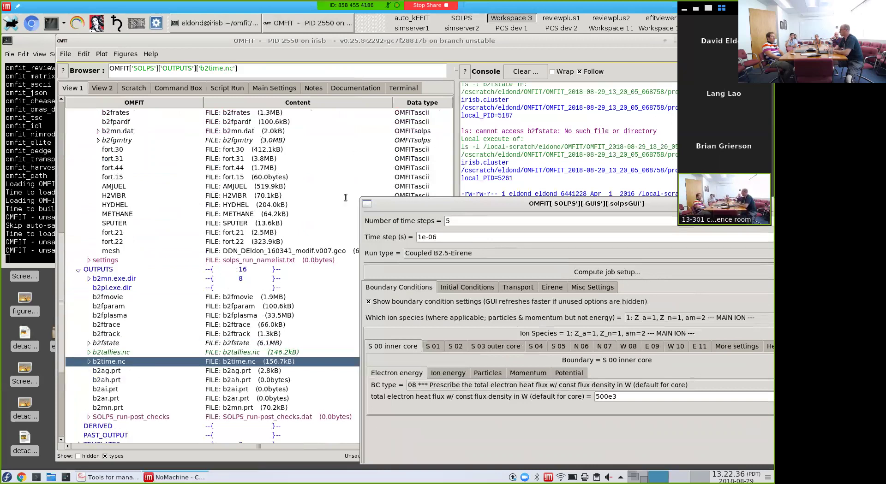
{"action": "left_click_drag", "start_coordinate": [517, 205], "coordinate": [221, 50]}
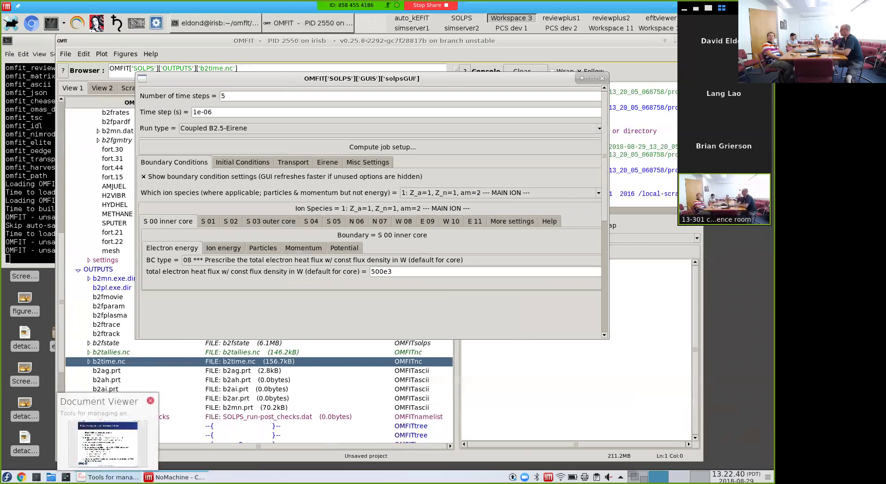
{"action": "left_click", "coordinate": [87, 297]}
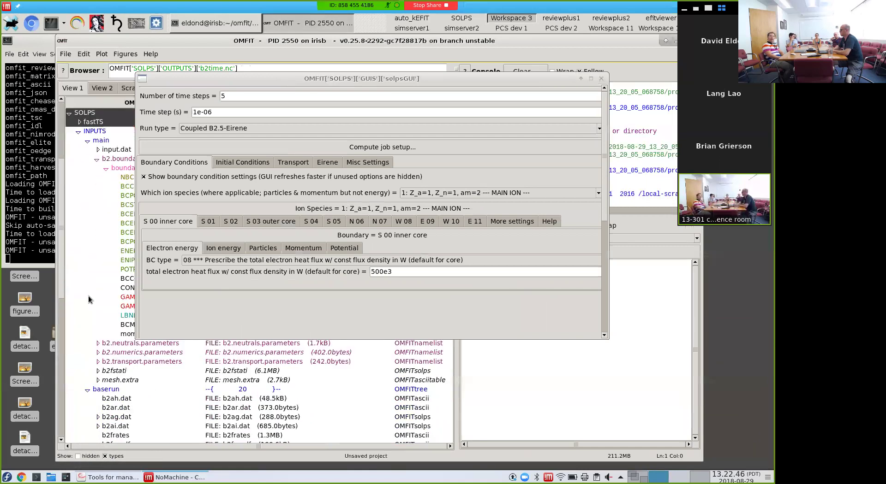
{"action": "right_click", "coordinate": [92, 115]}
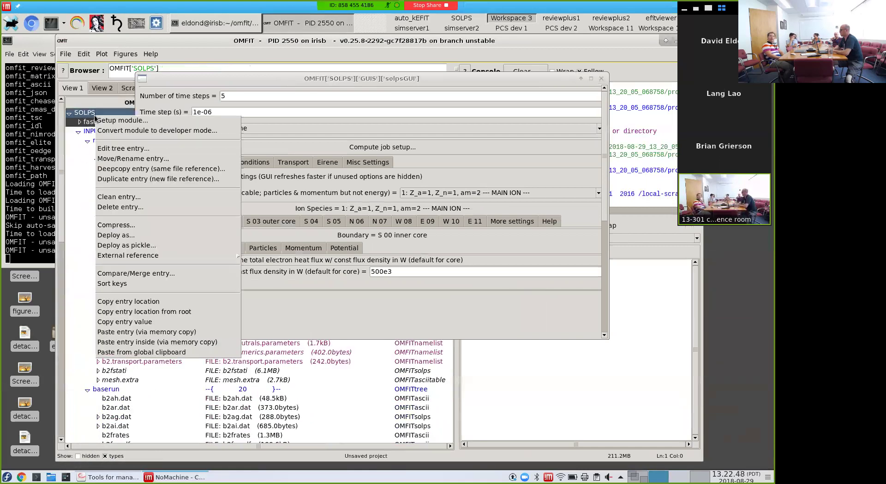
{"action": "key", "text": "Escape"}
{"action": "left_click", "coordinate": [98, 141]}
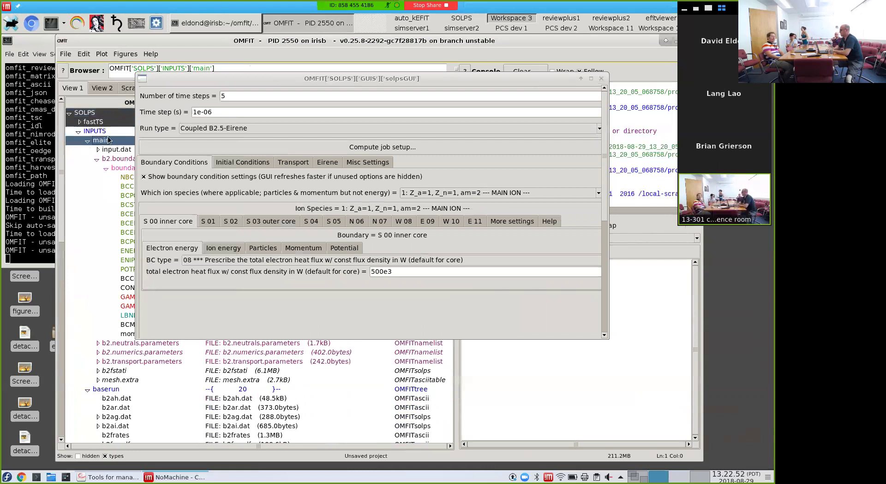
{"action": "key", "text": "Up"}
{"action": "right_click", "coordinate": [106, 133]}
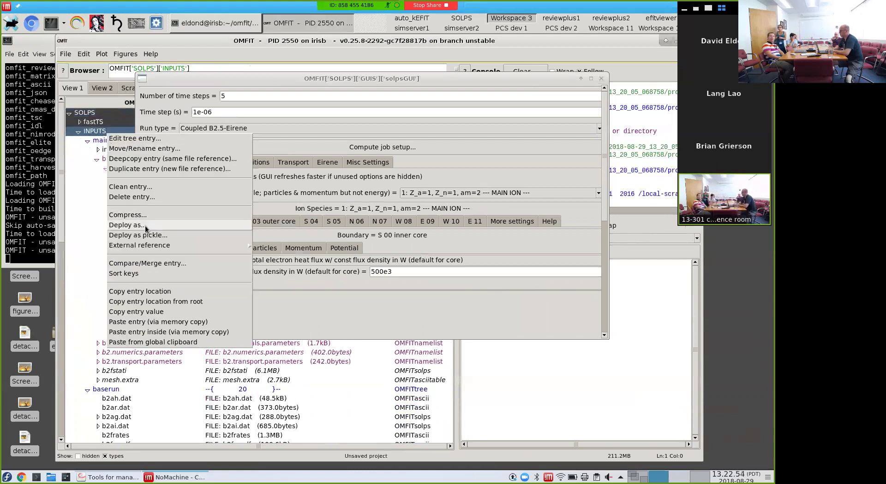
{"action": "left_click", "coordinate": [159, 187]}
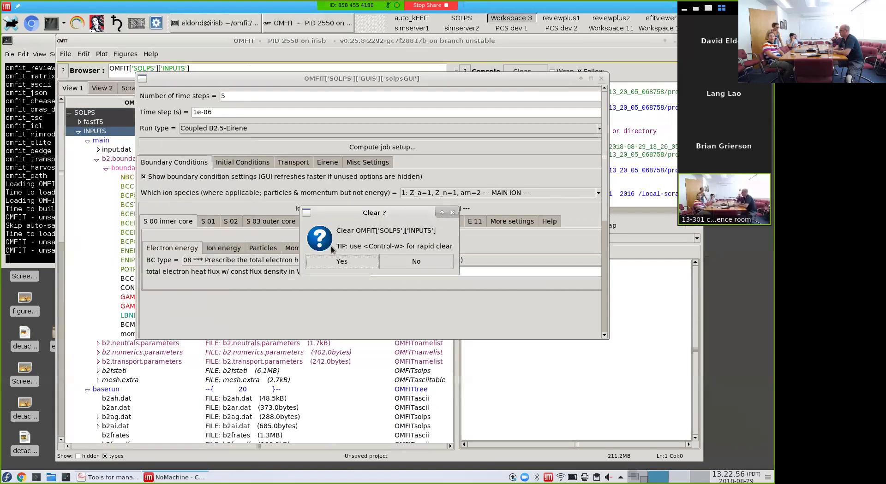
{"action": "left_click", "coordinate": [341, 259]}
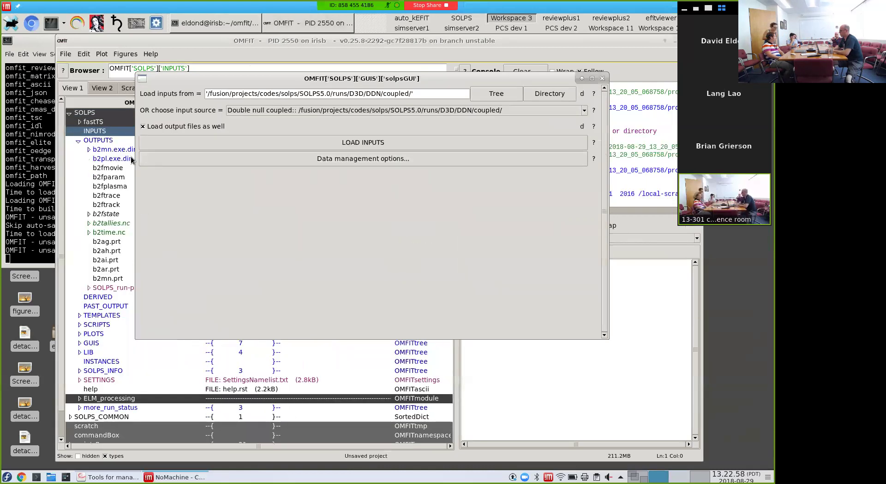
Choose /fusion/projects/codes/solps/SOLPS5.0/runs/D3D/DDN/coupled/ on localhost as the directory to load inputs from.
{"action": "left_click", "coordinate": [463, 96]}
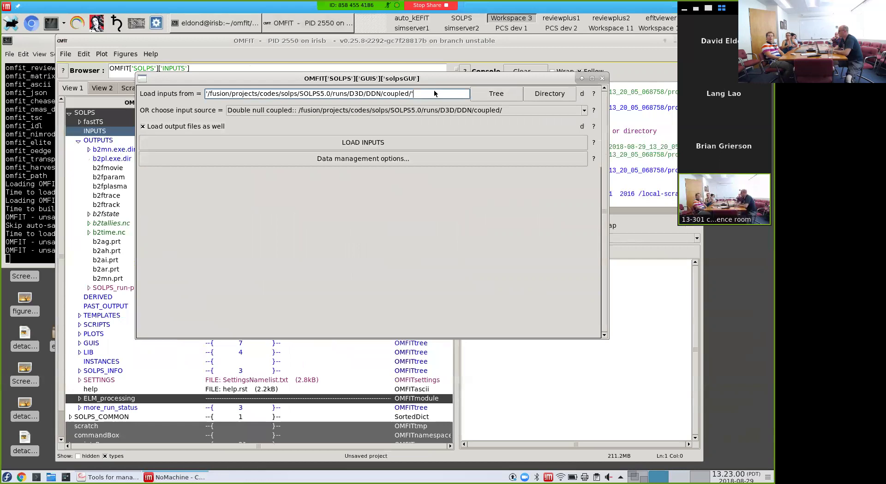
{"action": "left_click", "coordinate": [556, 94]}
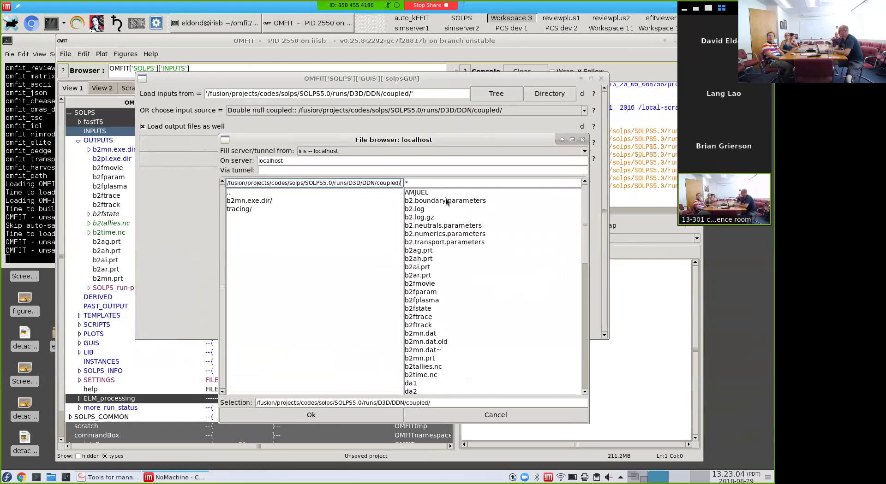
{"action": "triple_click", "coordinate": [383, 183]}
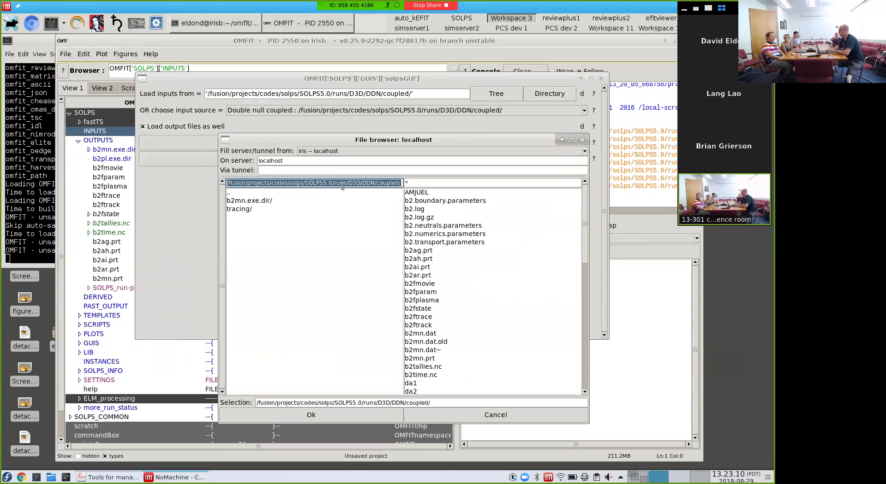
{"action": "left_click", "coordinate": [356, 414]}
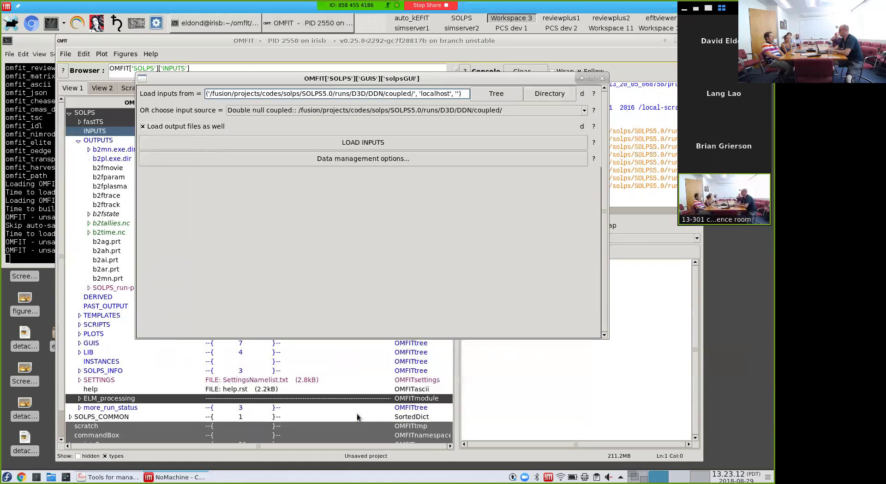
{"action": "left_click", "coordinate": [549, 95]}
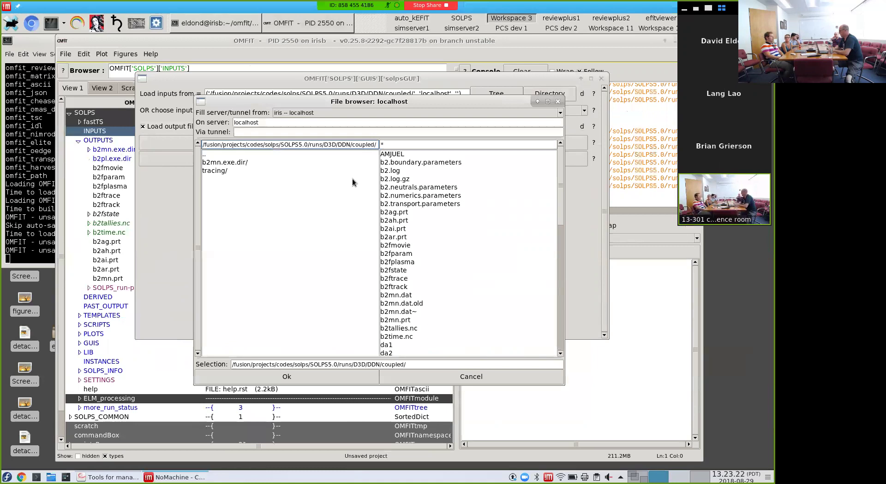
{"action": "left_click", "coordinate": [311, 377]}
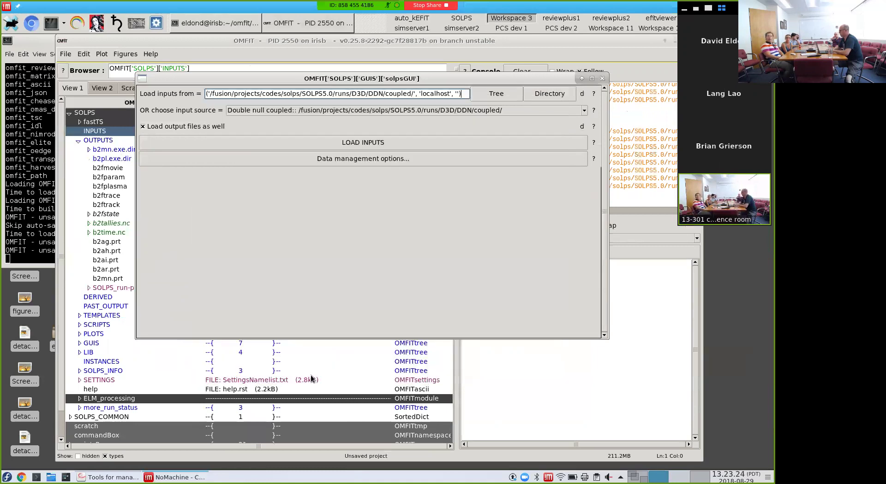
Load the inputs together with the output files, and make the SOLPS GUI window taller.
{"action": "left_click", "coordinate": [144, 127]}
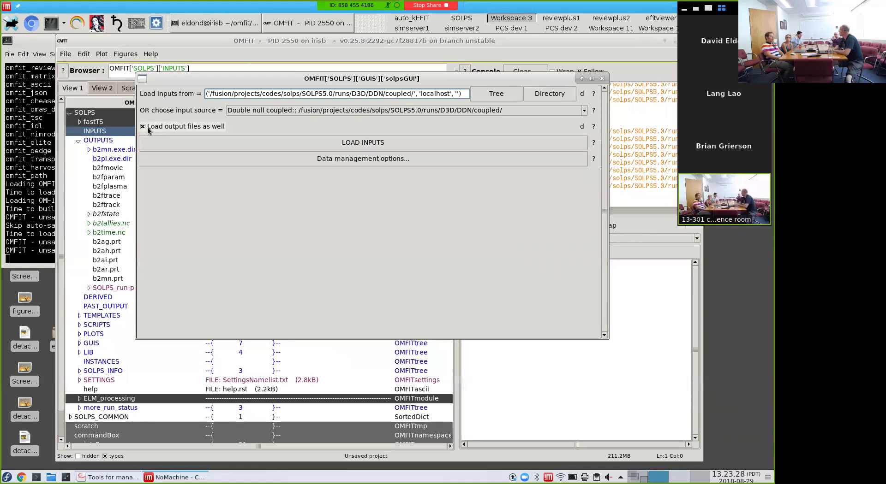
{"action": "left_click", "coordinate": [309, 145]}
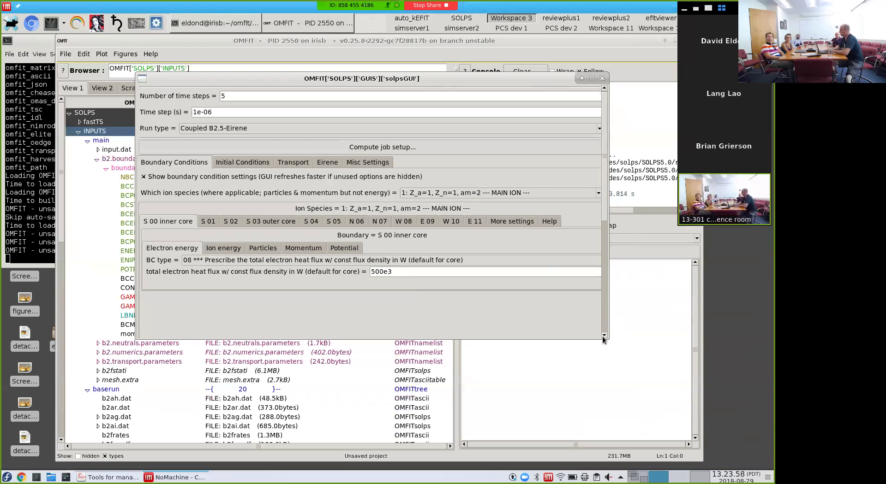
{"action": "left_click_drag", "start_coordinate": [605, 335], "coordinate": [610, 400]}
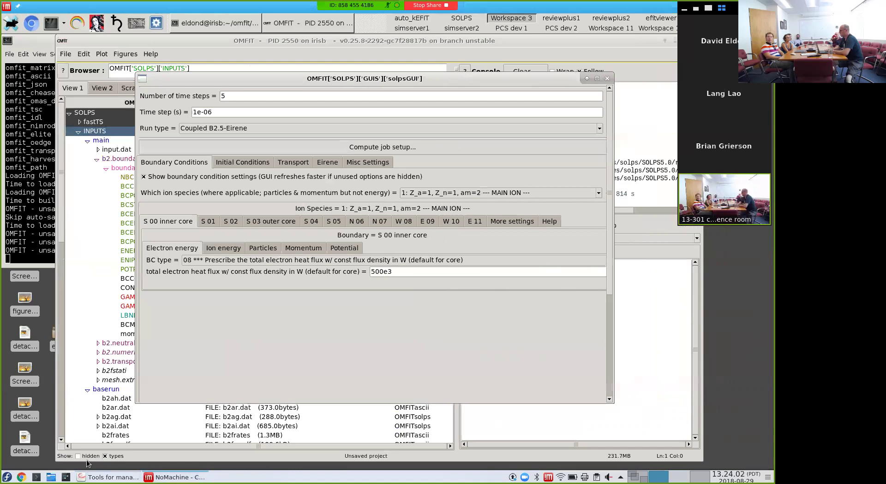
Switch to the Document Viewer slides to read the boundary condition steps, and return to OMFIT.
{"action": "key", "text": "alt+Tab"}
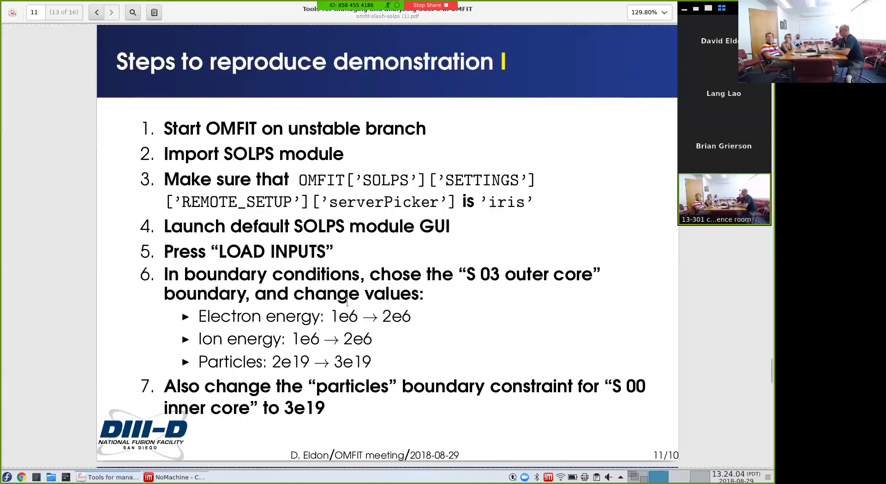
{"action": "left_click_drag", "start_coordinate": [255, 246], "coordinate": [333, 251]}
{"action": "left_click_drag", "start_coordinate": [283, 274], "coordinate": [430, 296]}
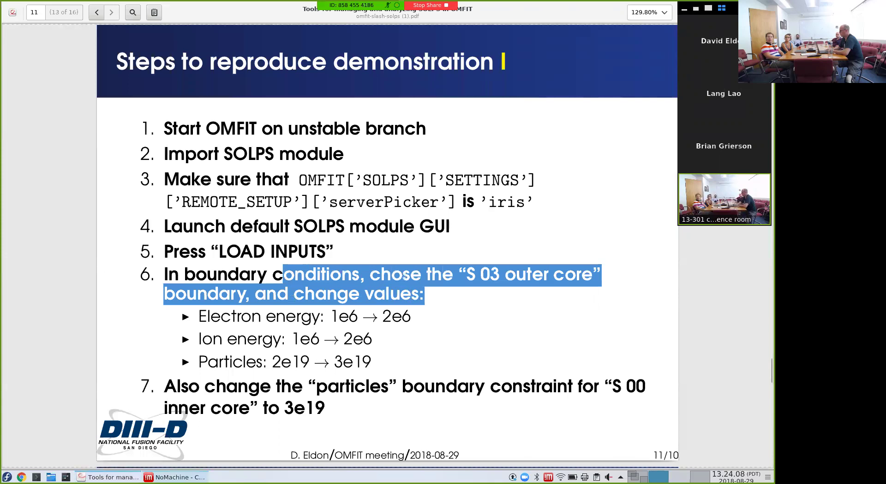
{"action": "left_click", "coordinate": [174, 477]}
Set the particle density of the S 00 inner core boundary to 3e+19 per cubic metre.
{"action": "left_click", "coordinate": [168, 221]}
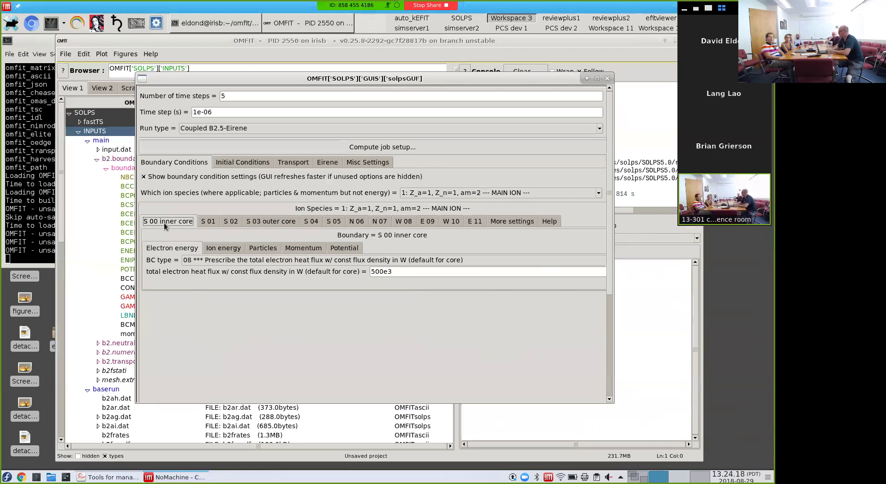
{"action": "left_click", "coordinate": [276, 248]}
{"action": "left_click_drag", "start_coordinate": [217, 271], "coordinate": [205, 273]}
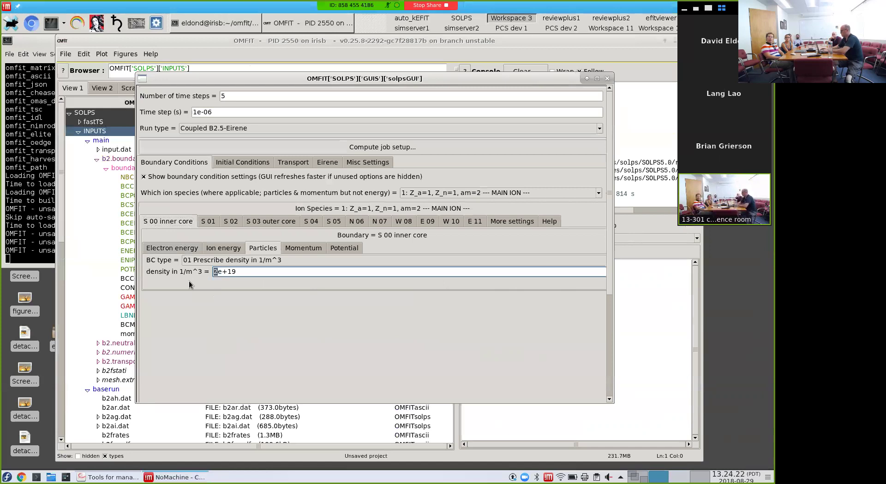
{"action": "type", "text": "4"}
{"action": "key", "text": "Return"}
{"action": "key", "text": "BackSpace"}
{"action": "type", "text": "3"}
{"action": "key", "text": "Return"}
Set the particle density of the S 03 outer core boundary to 3e+19 per cubic metre.
{"action": "left_click", "coordinate": [267, 222]}
{"action": "left_click", "coordinate": [260, 248]}
{"action": "left_click", "coordinate": [217, 272]}
{"action": "key", "text": "BackSpace"}
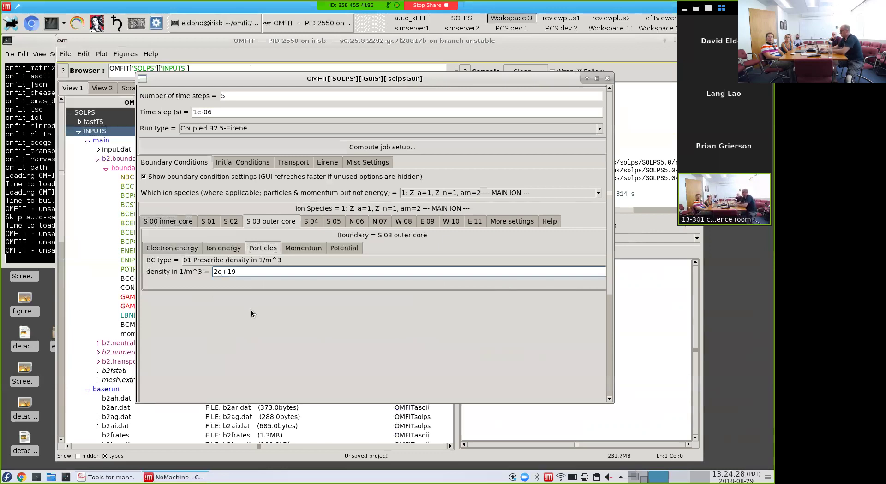
{"action": "type", "text": "3"}
{"action": "key", "text": "Return"}
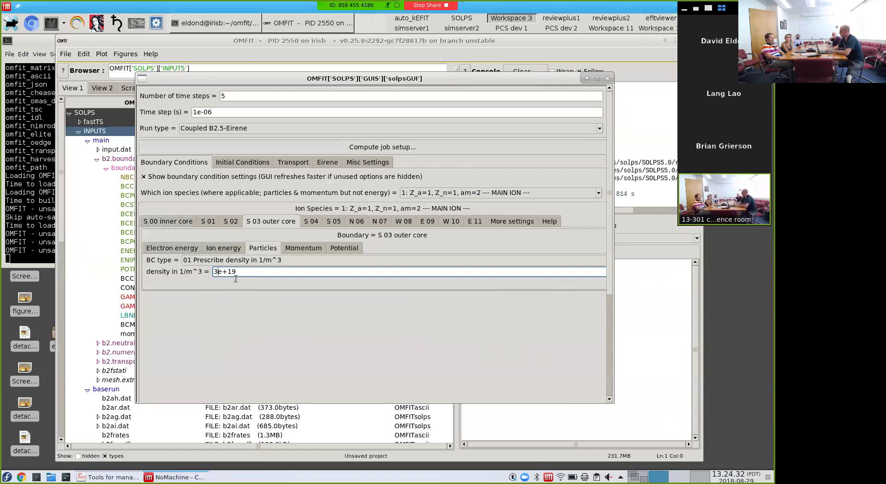
Set the total ion heat flux of the S 03 outer core boundary to 2e6 W.
{"action": "left_click", "coordinate": [217, 249]}
{"action": "left_click", "coordinate": [358, 272]}
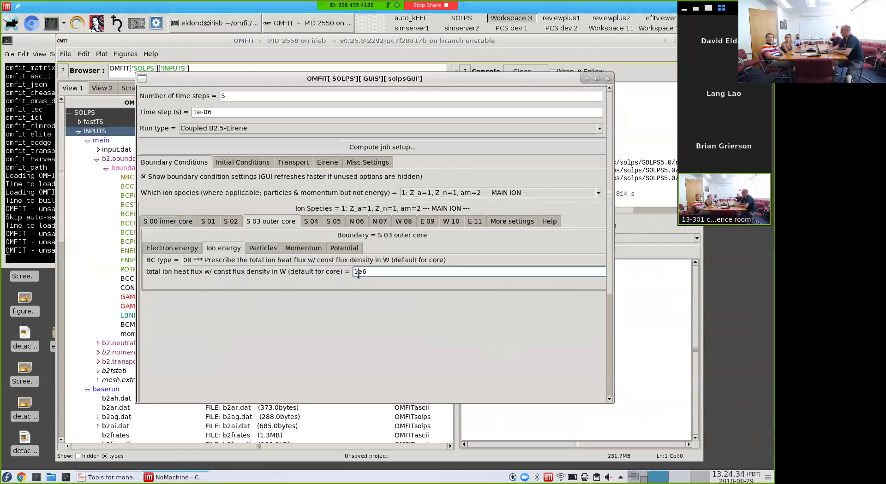
{"action": "key", "text": "BackSpace"}
{"action": "type", "text": "2"}
{"action": "key", "text": "Return"}
Set the total electron heat flux of the S 03 outer core boundary to 2e6 W.
{"action": "left_click", "coordinate": [171, 247]}
{"action": "left_click", "coordinate": [373, 272]}
{"action": "key", "text": "BackSpace"}
{"action": "type", "text": "2"}
{"action": "key", "text": "Return"}
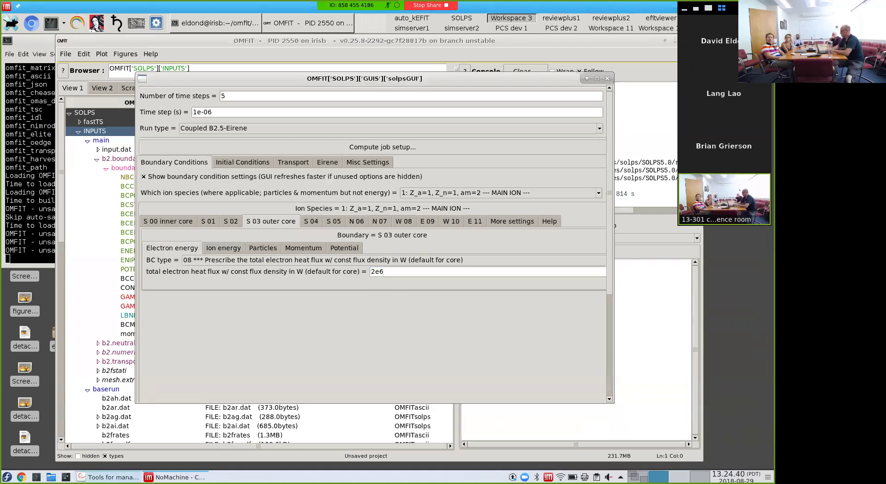
Switch to the Document Viewer slides to read the run and output steps on page 12, and return to OMFIT.
{"action": "left_click", "coordinate": [107, 477]}
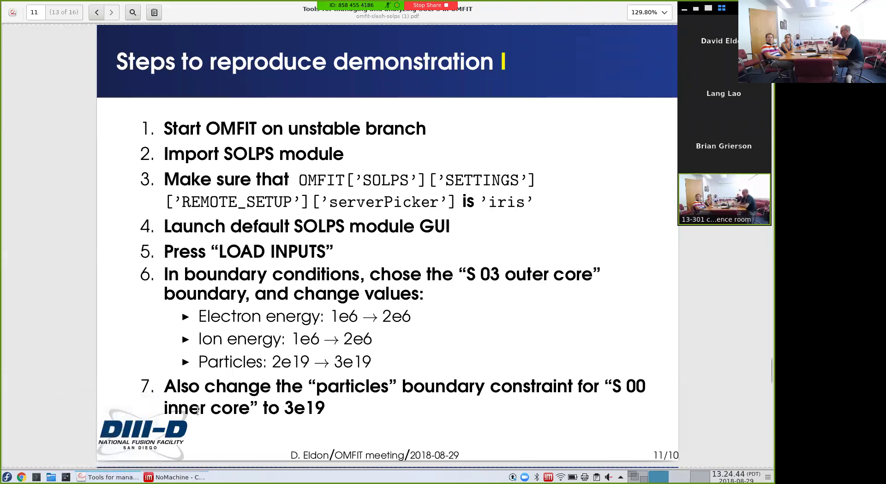
{"action": "scroll", "coordinate": [197, 411], "scroll_direction": "down", "scroll_amount": 1}
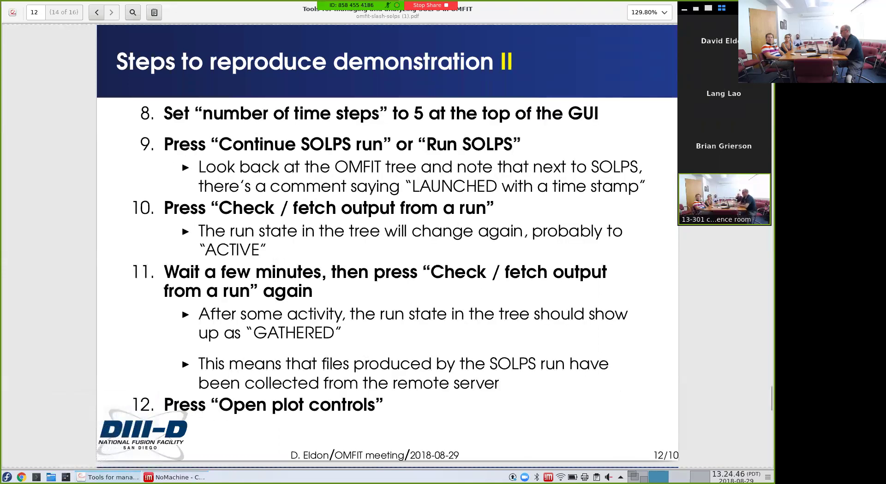
{"action": "left_click", "coordinate": [171, 477]}
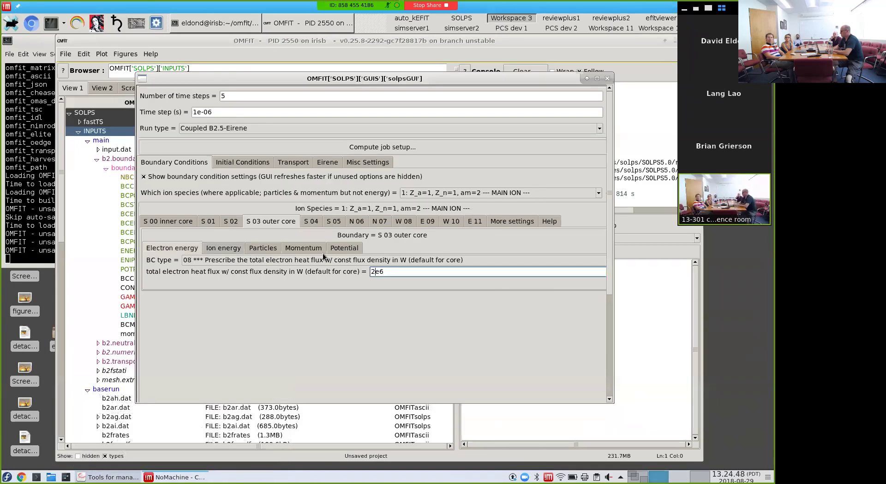
Check the number of time steps, continue the SOLPS run, and select the SOLPS entry in the tree.
{"action": "scroll", "coordinate": [361, 153], "scroll_direction": "down", "scroll_amount": 3}
{"action": "scroll", "coordinate": [361, 153], "scroll_direction": "up", "scroll_amount": 3}
{"action": "left_click", "coordinate": [237, 94]}
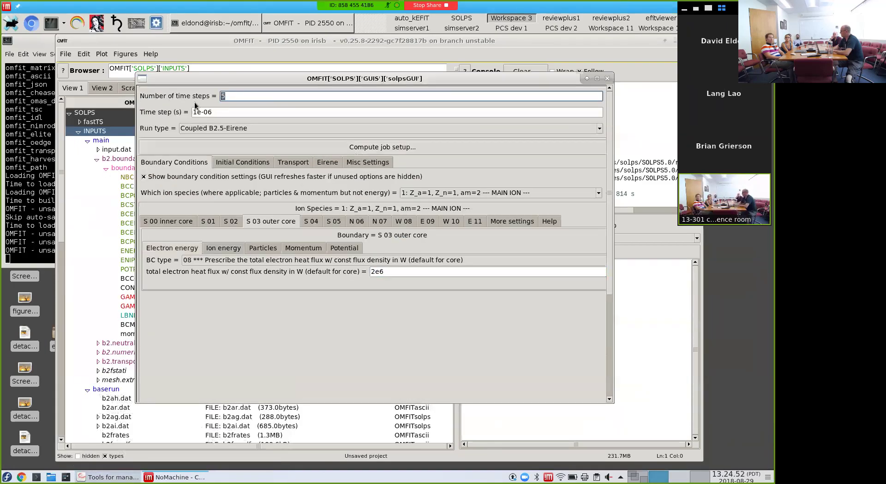
{"action": "scroll", "coordinate": [195, 105], "scroll_direction": "down", "scroll_amount": 5}
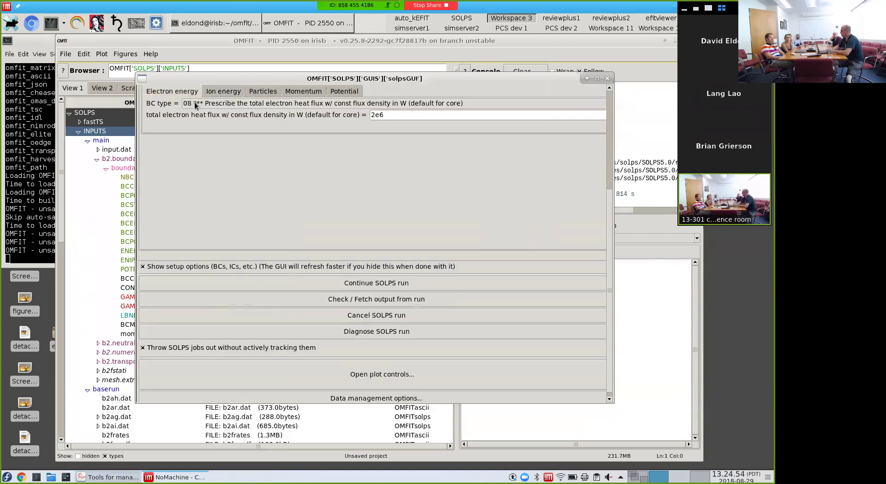
{"action": "left_click", "coordinate": [305, 289]}
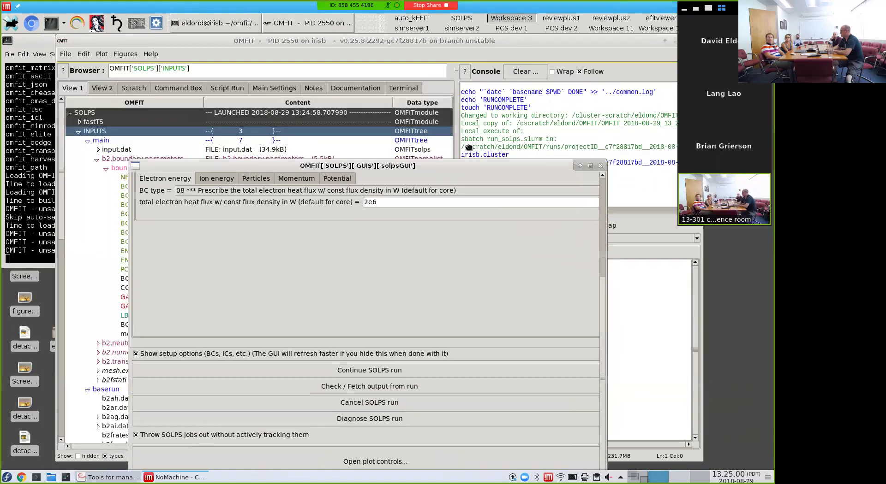
{"action": "left_click", "coordinate": [287, 115]}
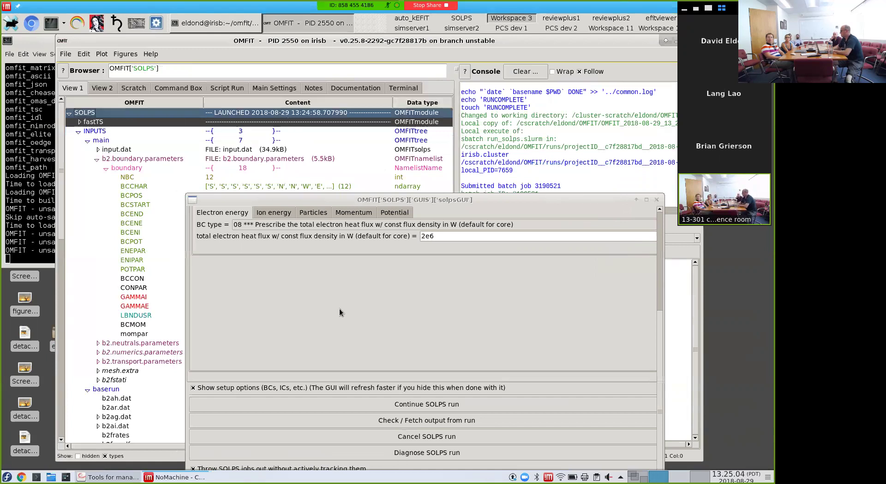
Check the run's status repeatedly until its output files are fetched.
{"action": "left_click", "coordinate": [422, 422]}
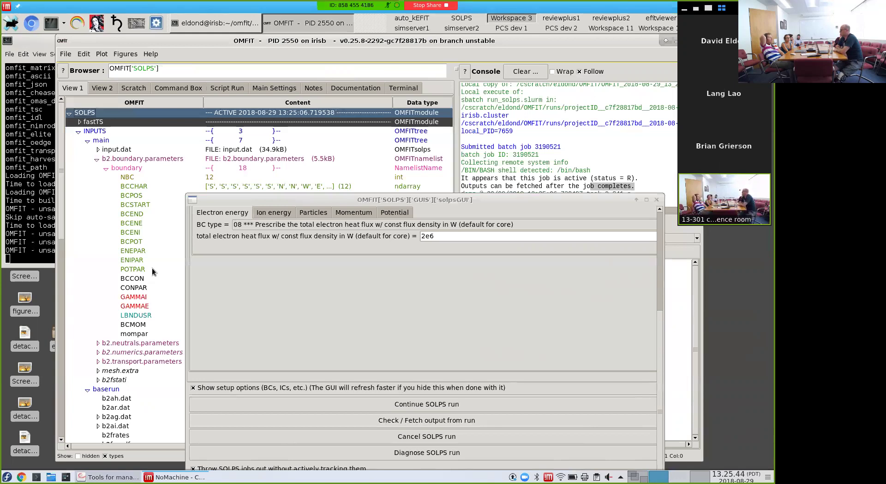
{"action": "left_click", "coordinate": [305, 420]}
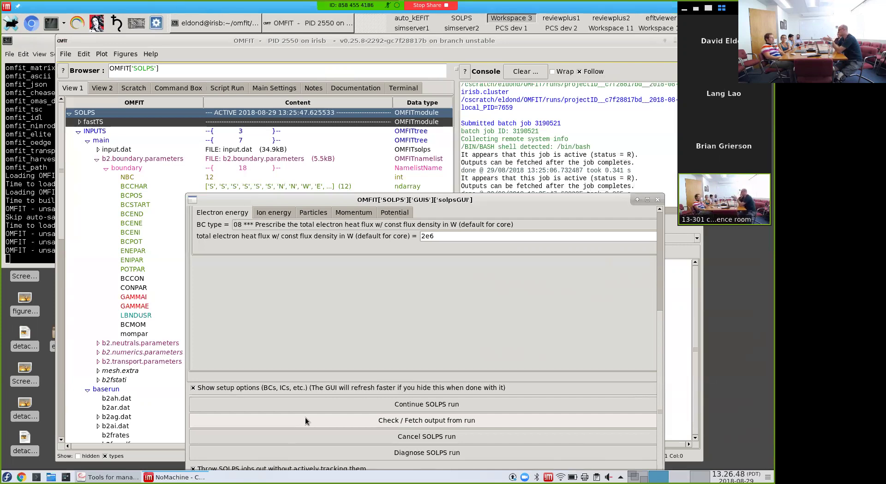
{"action": "left_click", "coordinate": [305, 420]}
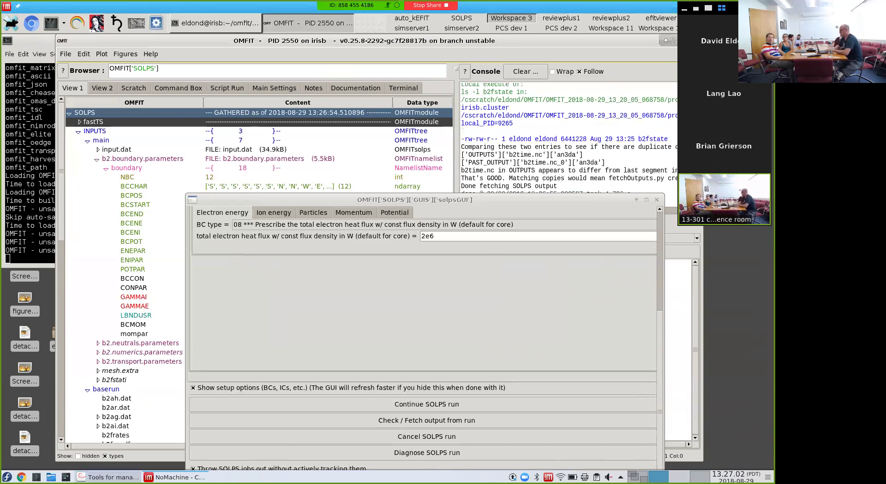
Check the output steps on the Document Viewer slides, return to OMFIT, and open the SOLPS plot controls.
{"action": "left_click", "coordinate": [109, 478]}
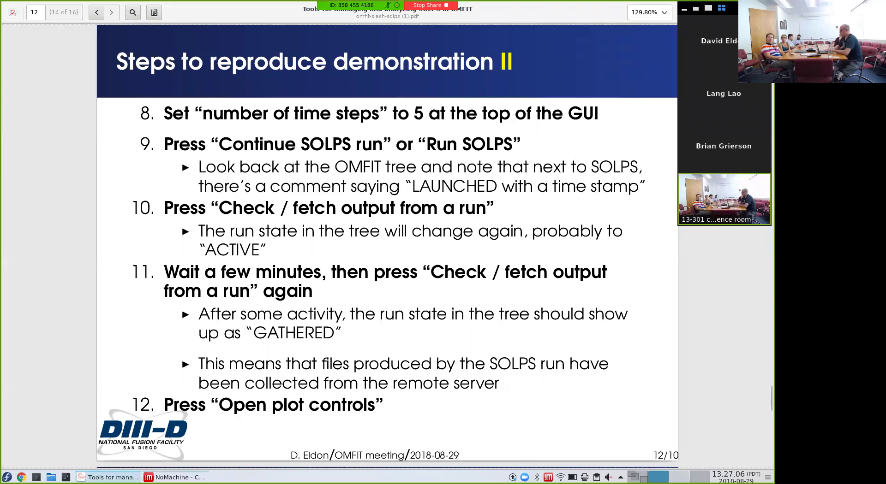
{"action": "left_click", "coordinate": [109, 477]}
{"action": "scroll", "coordinate": [410, 314], "scroll_direction": "down", "scroll_amount": 1}
{"action": "left_click_drag", "start_coordinate": [440, 197], "coordinate": [452, 105]}
{"action": "left_click", "coordinate": [407, 404]}
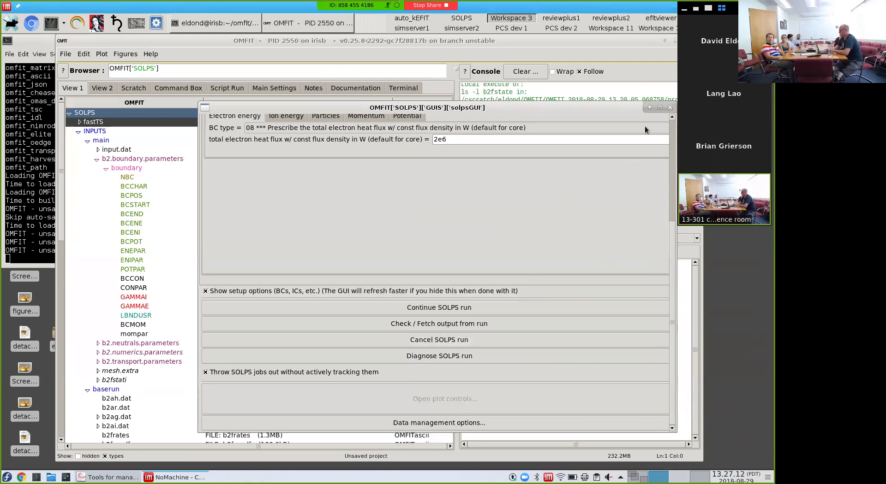
{"action": "left_click", "coordinate": [668, 109]}
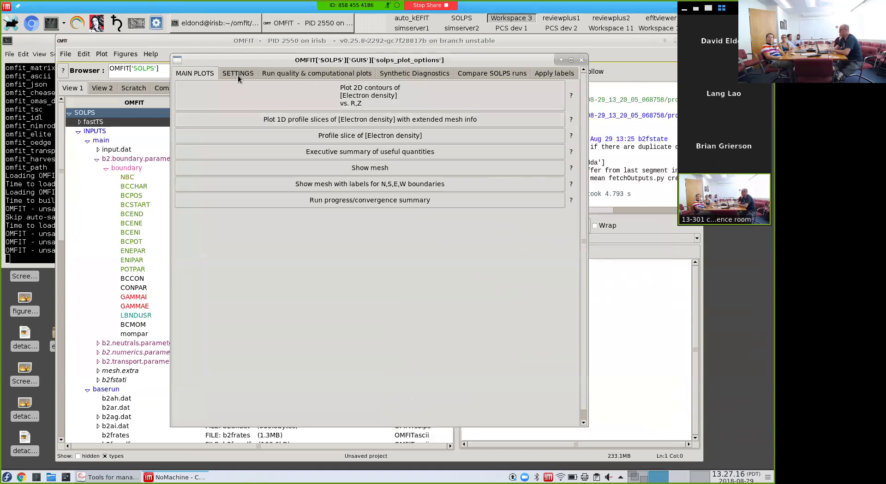
Plot the run progress/convergence summary and enlarge its figure until the subplots are readable.
{"action": "left_click", "coordinate": [277, 204]}
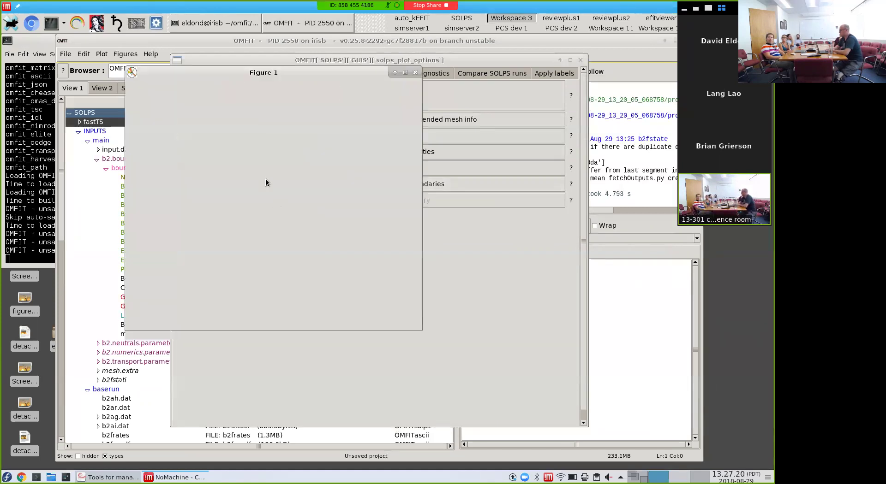
{"action": "left_click_drag", "start_coordinate": [198, 73], "coordinate": [153, 54]}
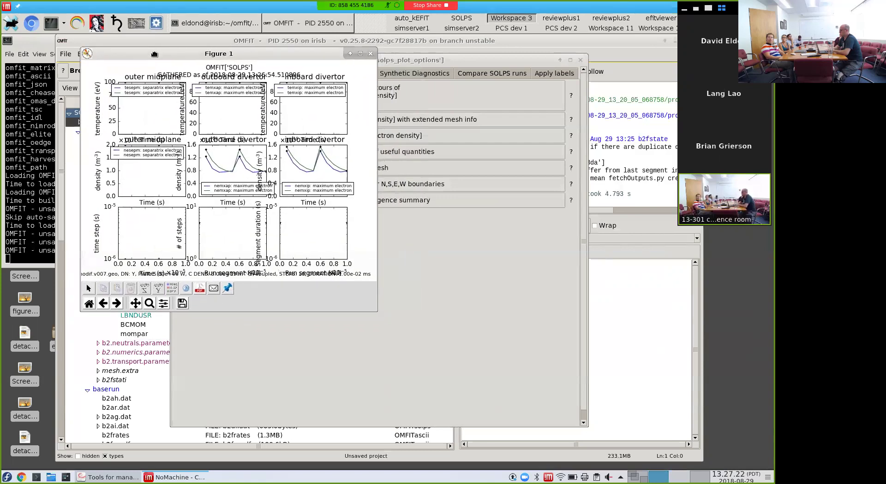
{"action": "left_click_drag", "start_coordinate": [377, 311], "coordinate": [584, 436]}
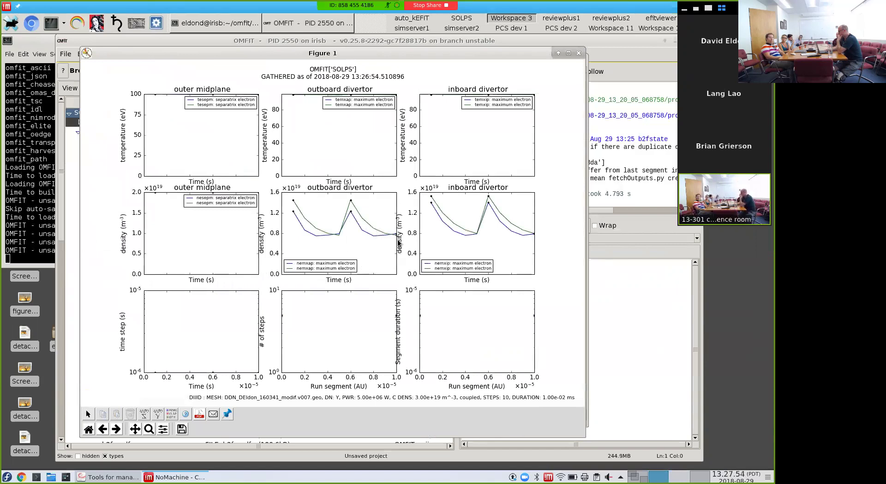
Rearrange the figure and the plot options window, and close the convergence summary figure.
{"action": "left_click_drag", "start_coordinate": [445, 59], "coordinate": [438, 123]}
{"action": "left_click_drag", "start_coordinate": [491, 63], "coordinate": [310, 167]}
{"action": "left_click_drag", "start_coordinate": [519, 118], "coordinate": [607, 67]}
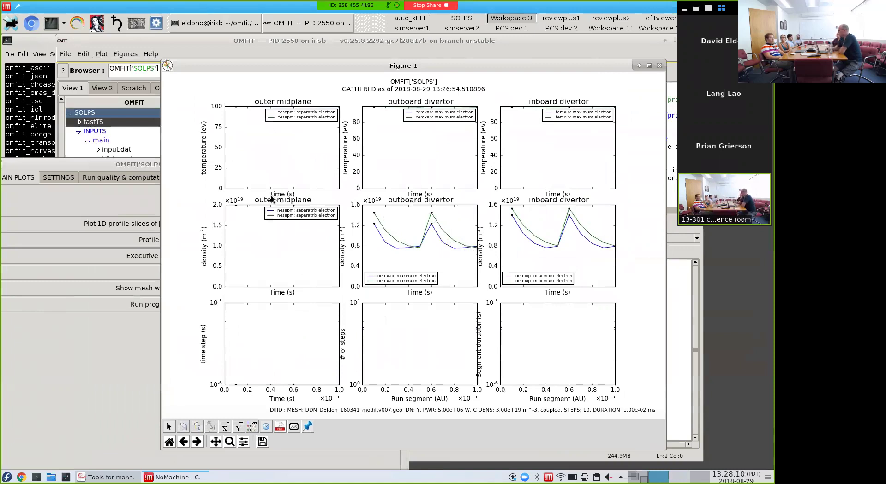
{"action": "left_click", "coordinate": [137, 170]}
{"action": "left_click_drag", "start_coordinate": [137, 170], "coordinate": [395, 85]}
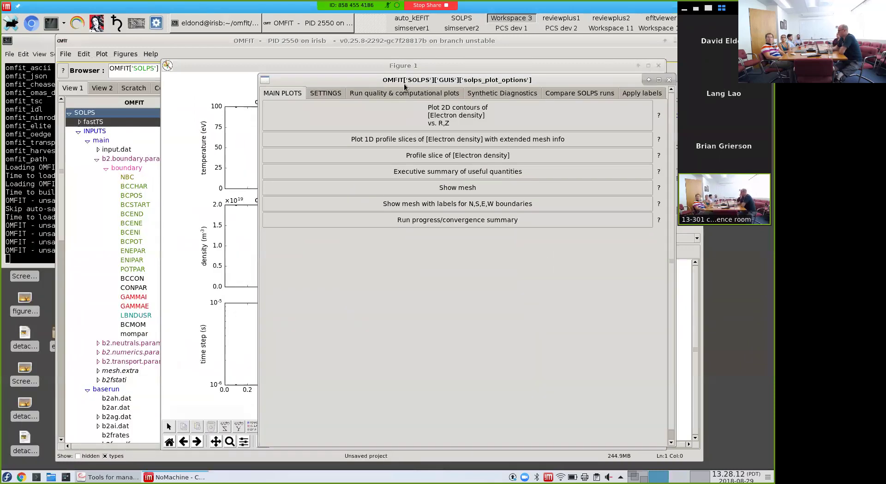
{"action": "left_click", "coordinate": [483, 124]}
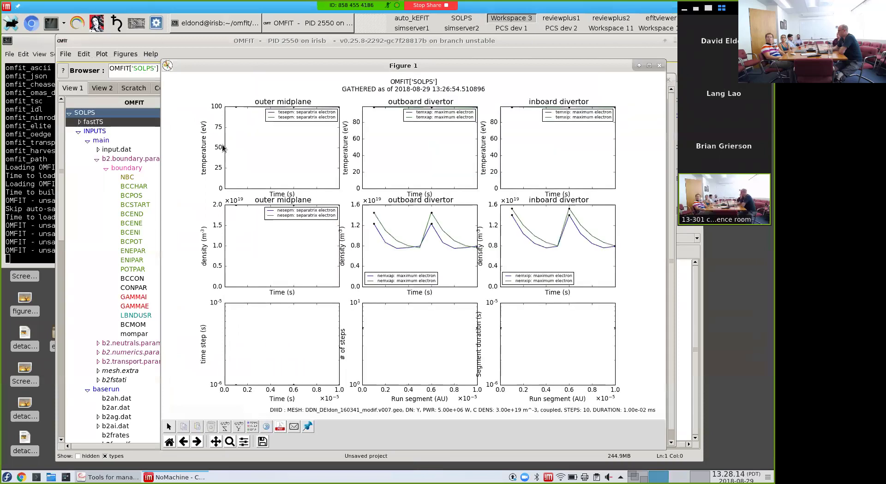
{"action": "left_click", "coordinate": [659, 65]}
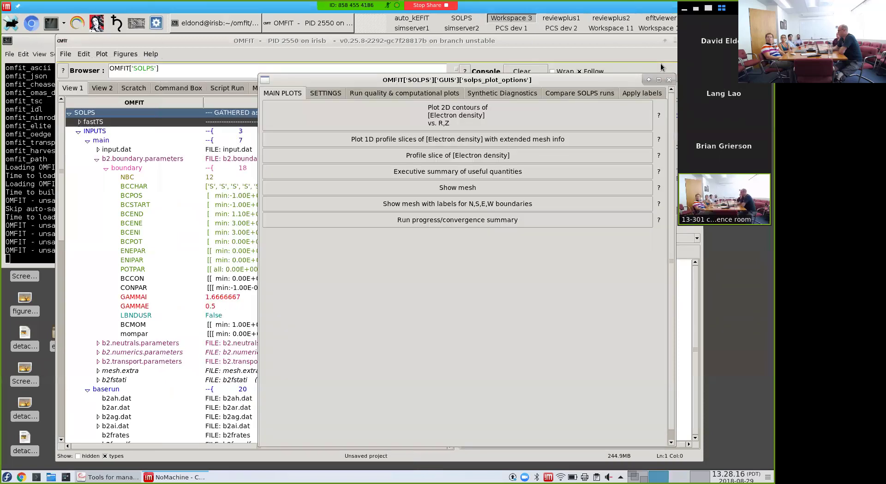
Plot the run's resall_D residuals from the run quality and computational plots, and close the figure.
{"action": "left_click", "coordinate": [366, 96]}
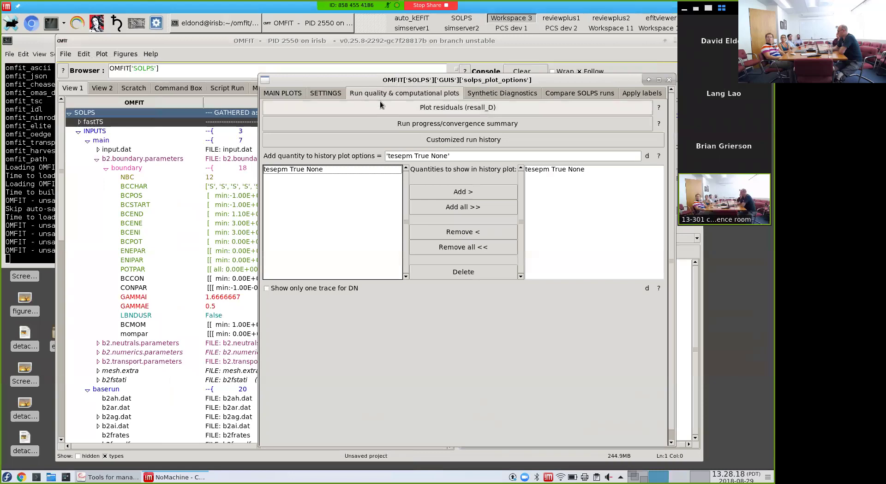
{"action": "left_click", "coordinate": [414, 113]}
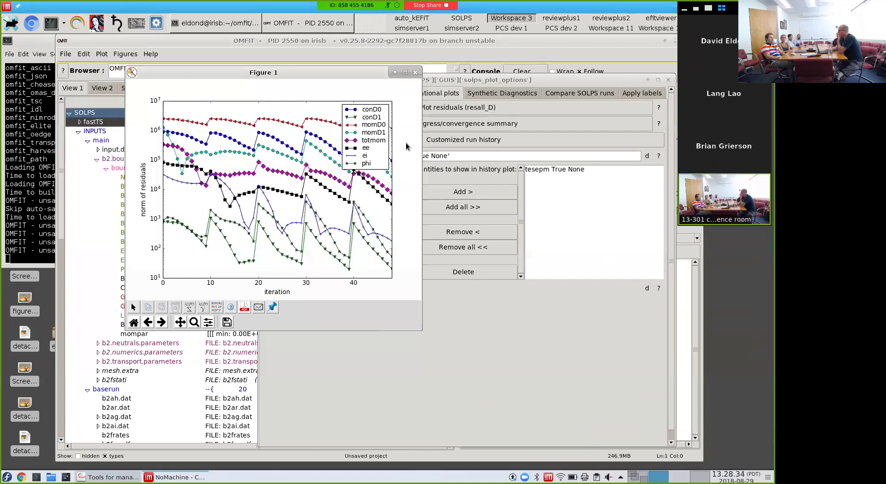
{"action": "left_click", "coordinate": [416, 81]}
Glance at the plot settings, plot the 2D contours of electron density versus R,Z, and close the figure.
{"action": "left_click", "coordinate": [325, 93]}
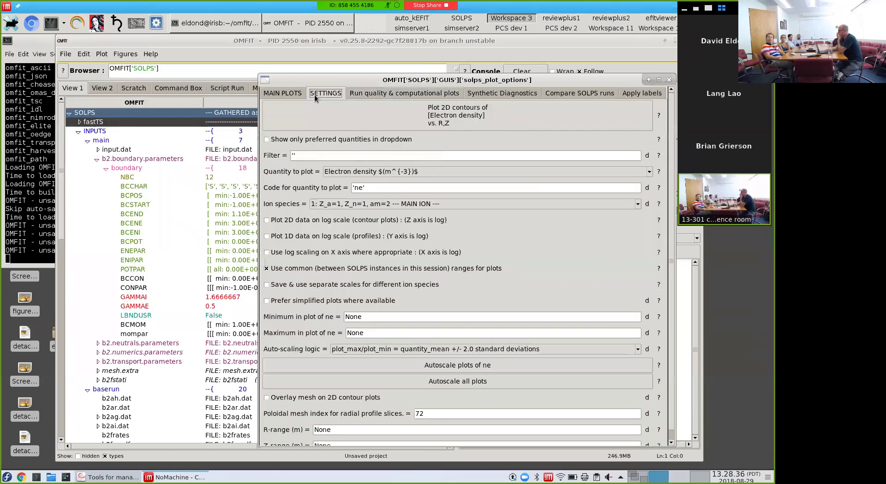
{"action": "left_click", "coordinate": [282, 93]}
{"action": "left_click", "coordinate": [358, 117]}
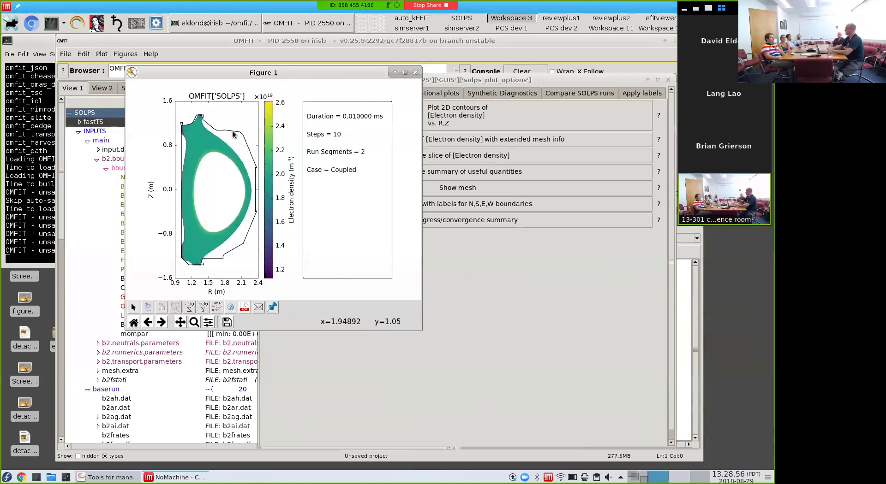
{"action": "left_click", "coordinate": [414, 74]}
Set the code for the quantity to plot to 'te' in the plot settings.
{"action": "left_click", "coordinate": [313, 93]}
{"action": "left_click", "coordinate": [359, 188]}
{"action": "key", "text": "BackSpace"}
{"action": "type", "text": "te'"}
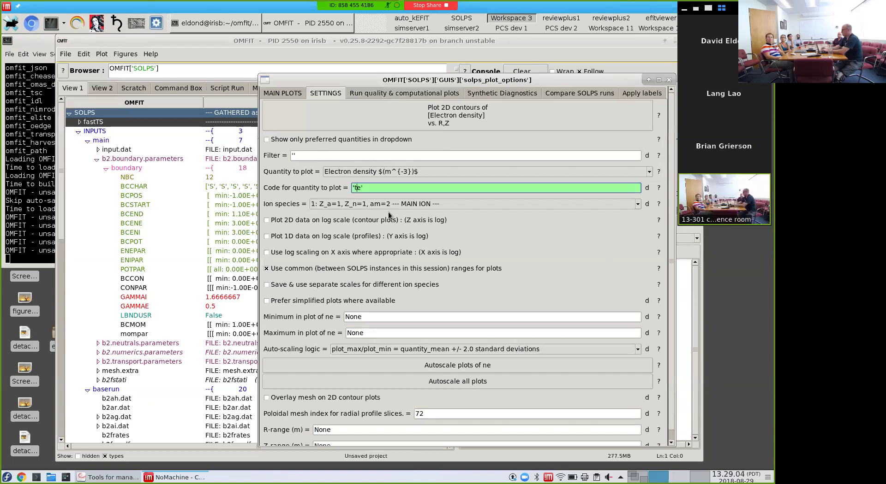
{"action": "key", "text": "Return"}
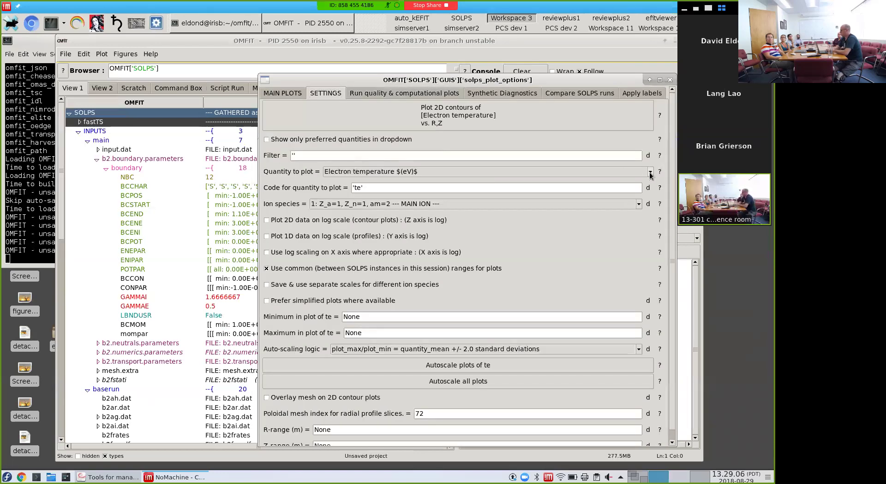
Browse the list of available plot quantities, and plot 2D contours of electron temperature versus R,Z, closing the figure after viewing.
{"action": "left_click", "coordinate": [650, 173]}
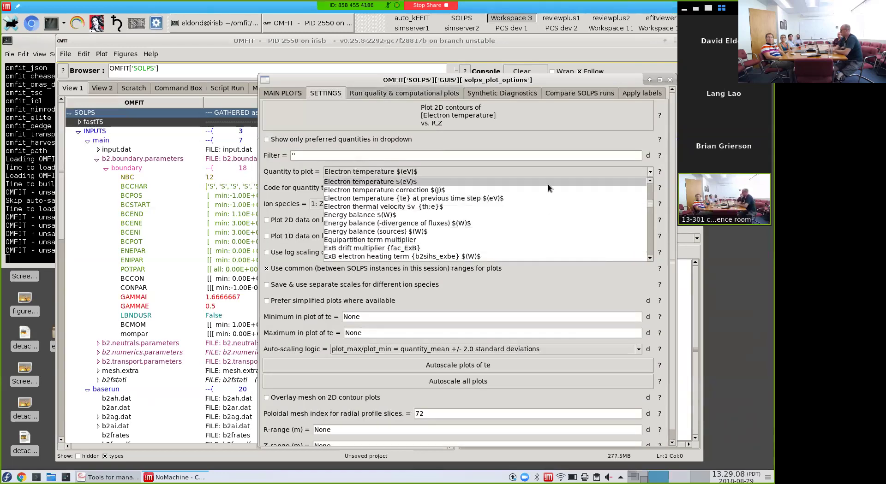
{"action": "left_click", "coordinate": [511, 152]}
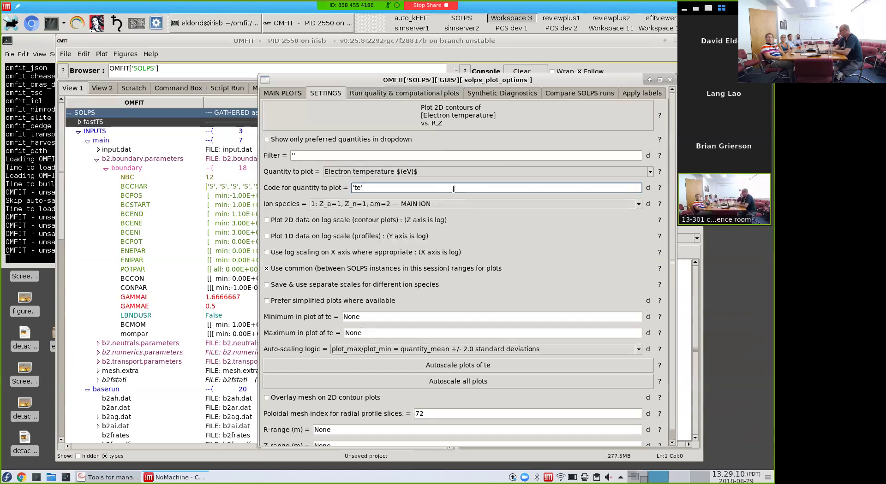
{"action": "left_click", "coordinate": [475, 131]}
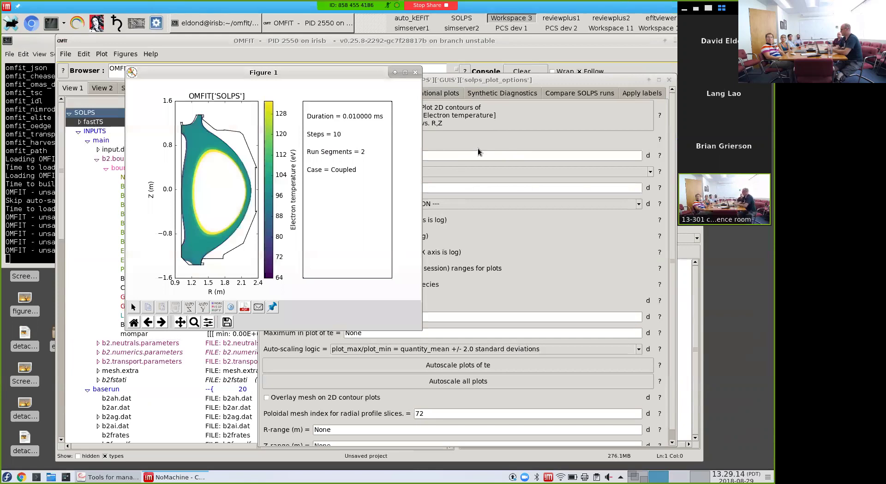
{"action": "left_click", "coordinate": [416, 73]}
Expand b2fstate under OUTPUTS in the tree and plot its ne array.
{"action": "scroll", "coordinate": [222, 193], "scroll_direction": "down", "scroll_amount": 10}
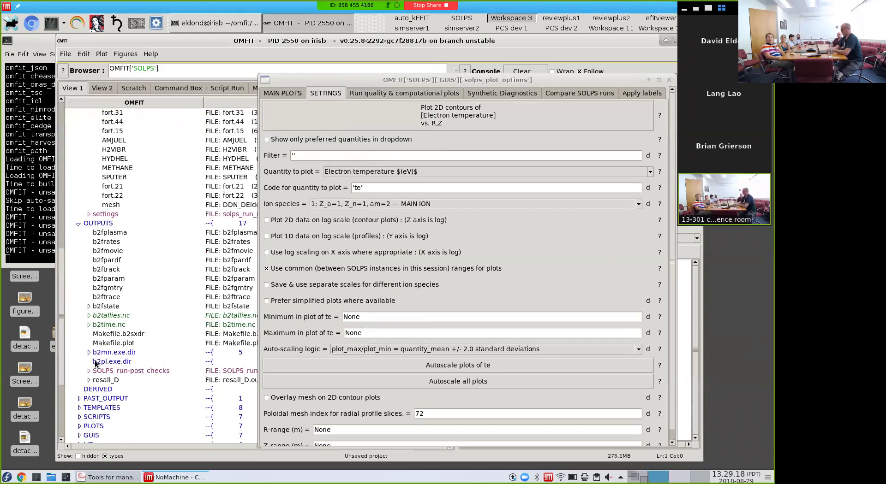
{"action": "scroll", "coordinate": [116, 345], "scroll_direction": "down", "scroll_amount": 1}
{"action": "double_click", "coordinate": [97, 267]}
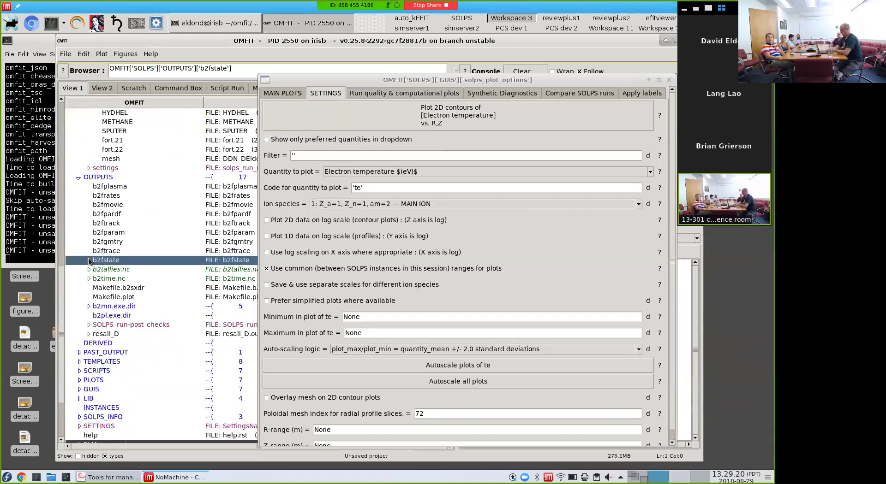
{"action": "left_click", "coordinate": [129, 271]}
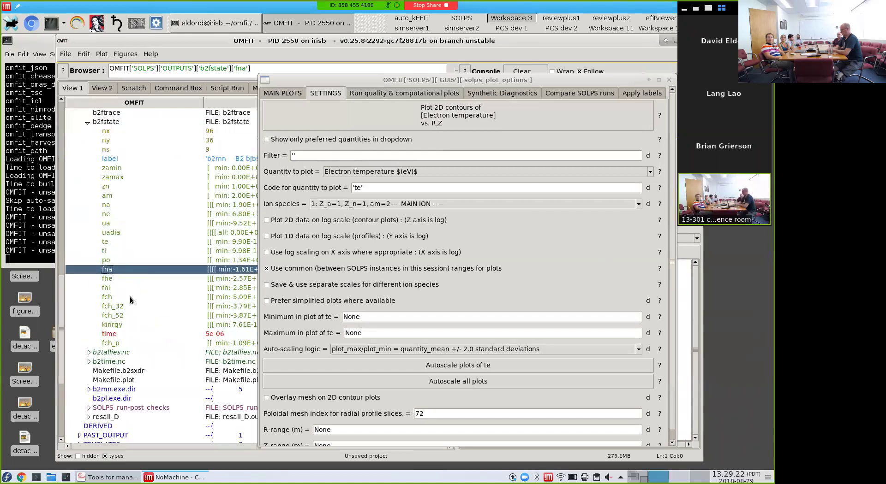
{"action": "left_click", "coordinate": [111, 214]}
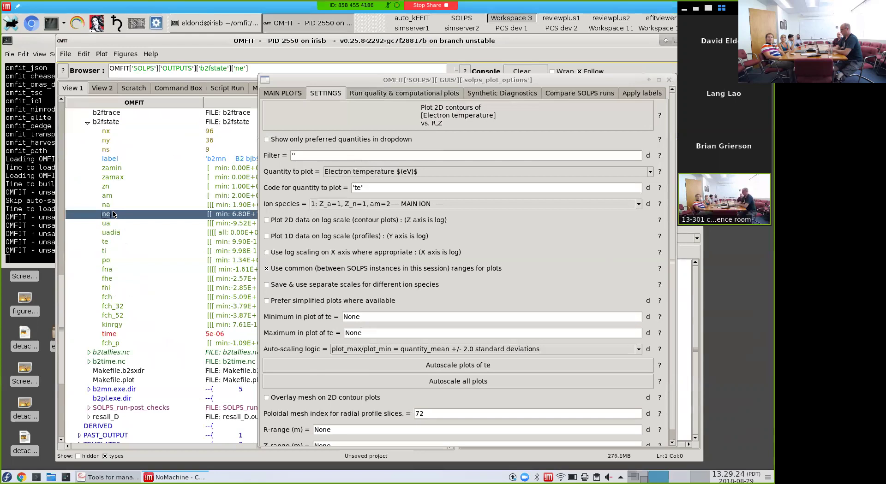
{"action": "double_click", "coordinate": [115, 214]}
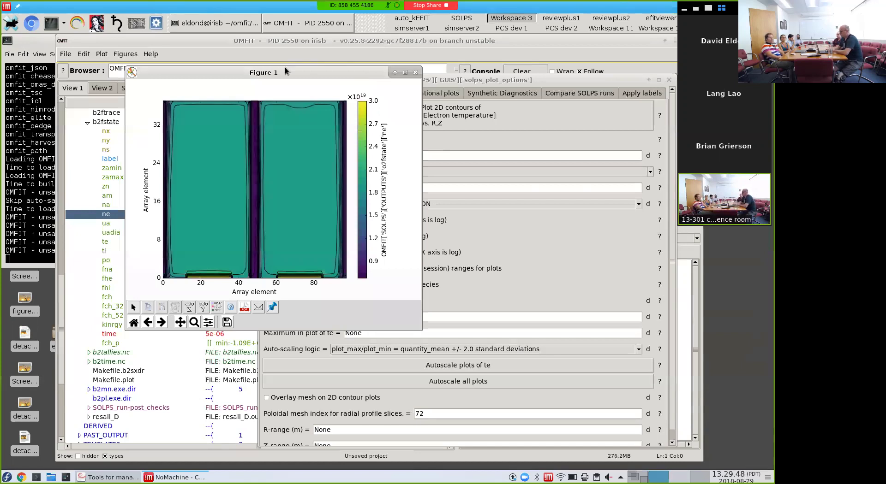
Move the ne figure aside and examine the main and baserun input files in the tree, including mesh.extra, b2.boundary.parameters and b2fgmtry.
{"action": "left_click_drag", "start_coordinate": [285, 70], "coordinate": [402, 88]}
{"action": "scroll", "coordinate": [166, 256], "scroll_direction": "up", "scroll_amount": 5}
{"action": "scroll", "coordinate": [167, 256], "scroll_direction": "up", "scroll_amount": 10}
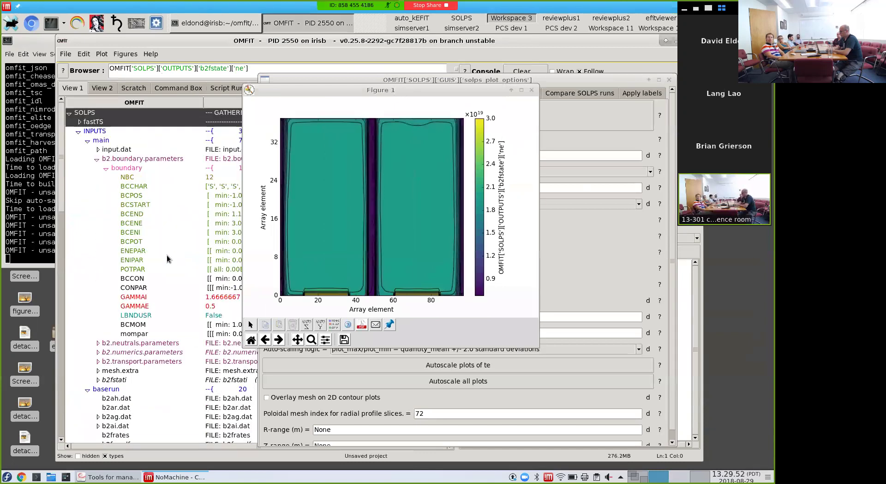
{"action": "left_click", "coordinate": [123, 371]}
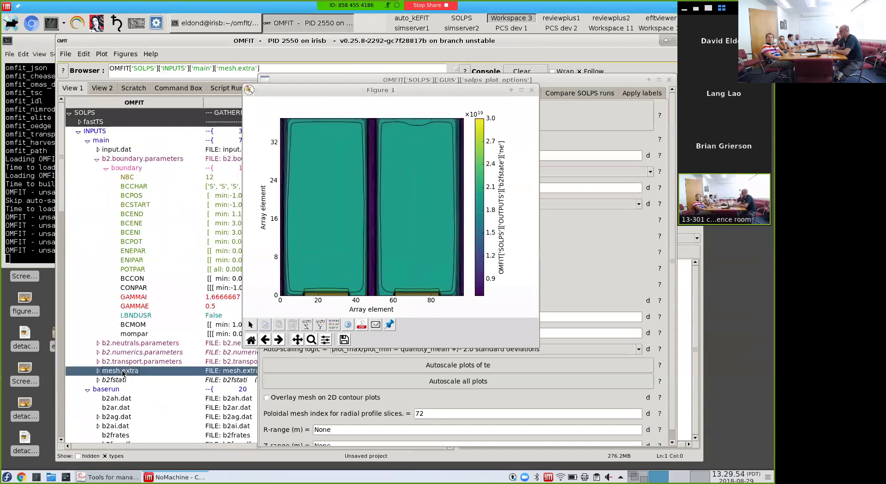
{"action": "scroll", "coordinate": [189, 233], "scroll_direction": "down", "scroll_amount": 7}
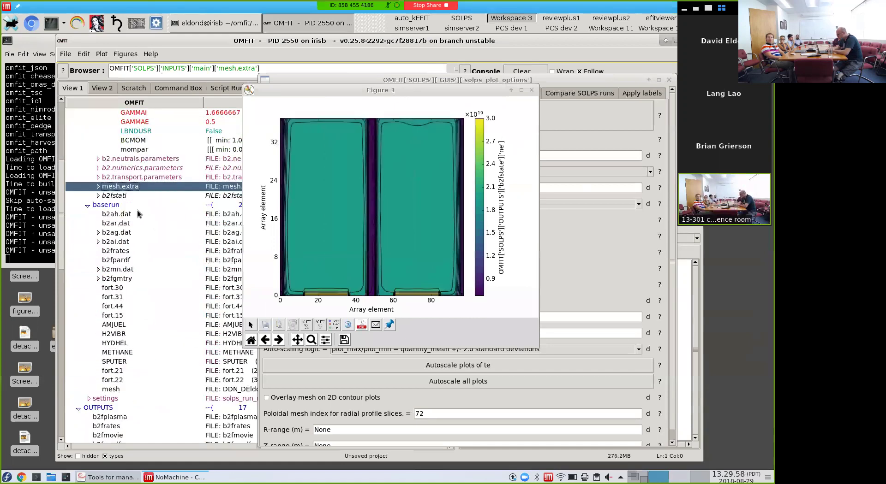
{"action": "scroll", "coordinate": [137, 209], "scroll_direction": "up", "scroll_amount": 7}
{"action": "left_click", "coordinate": [94, 161]}
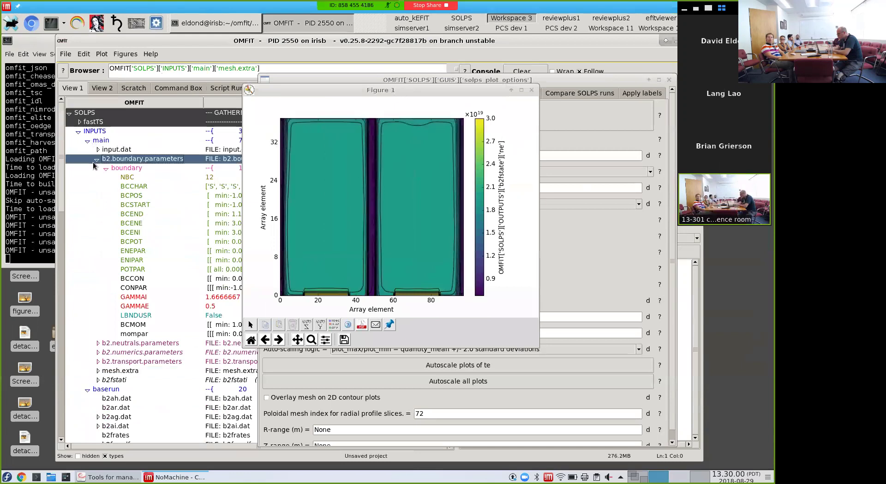
{"action": "left_click", "coordinate": [97, 160]}
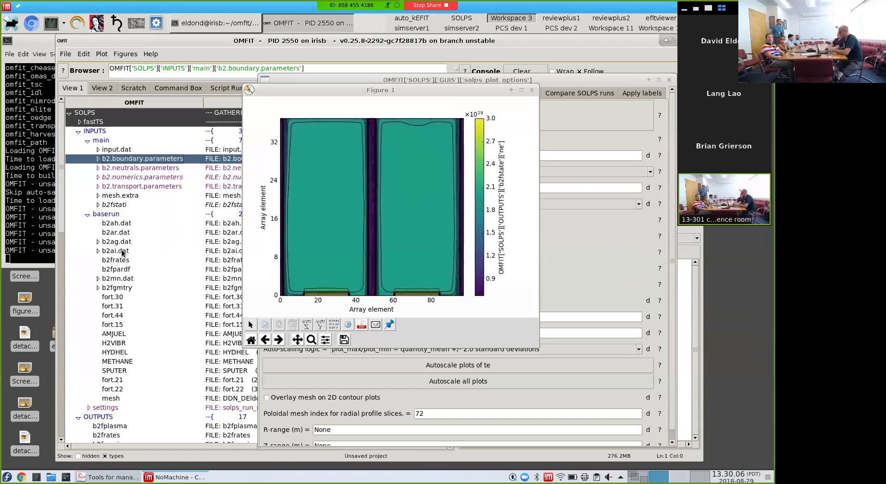
{"action": "left_click", "coordinate": [97, 288]}
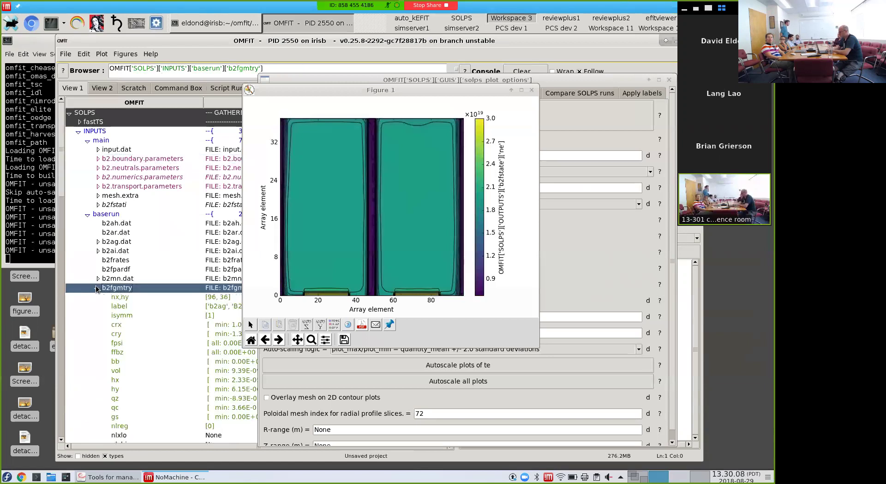
{"action": "left_click", "coordinate": [97, 288]}
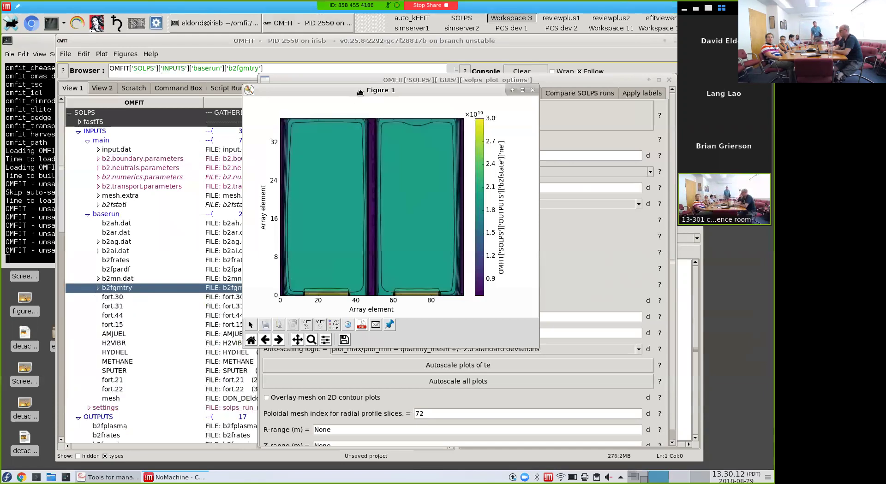
Plot the 2D electron temperature contours in a new figure beside the raw ne array plot.
{"action": "left_click_drag", "start_coordinate": [383, 90], "coordinate": [150, 102]}
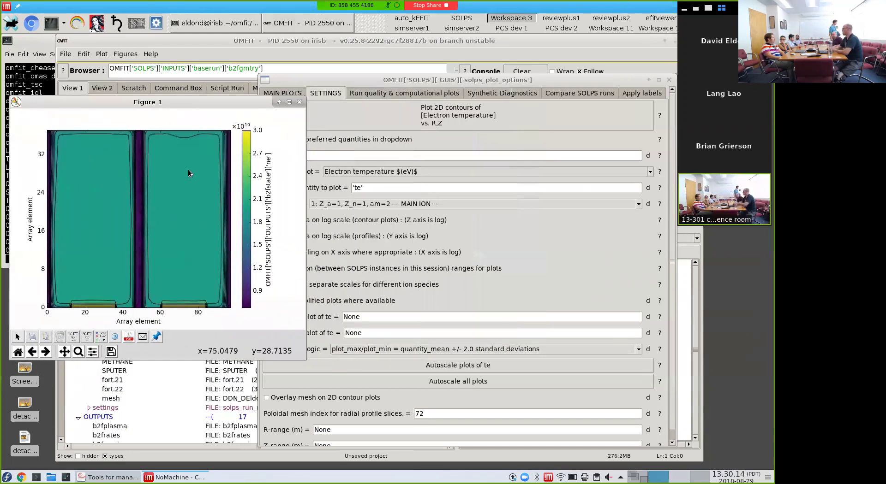
{"action": "left_click", "coordinate": [501, 132]}
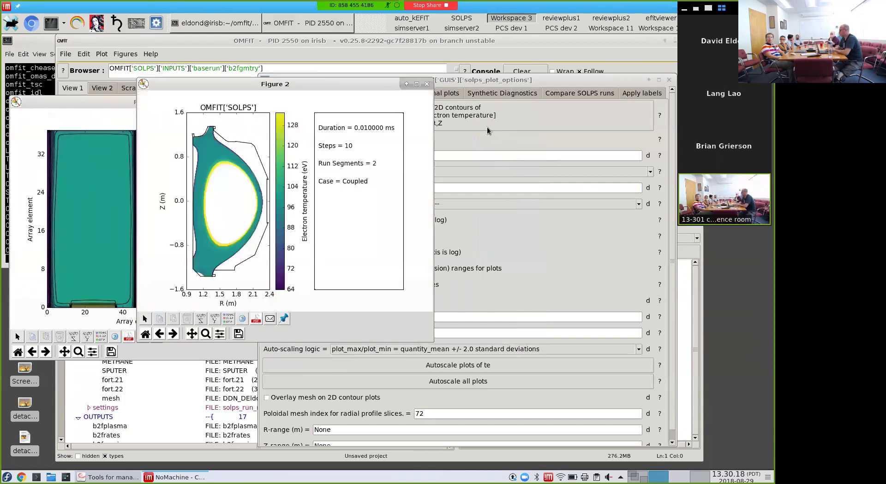
Shift the plot options window clear of the figures and enable the mesh overlay on 2D contour plots.
{"action": "left_click_drag", "start_coordinate": [524, 83], "coordinate": [598, 51]}
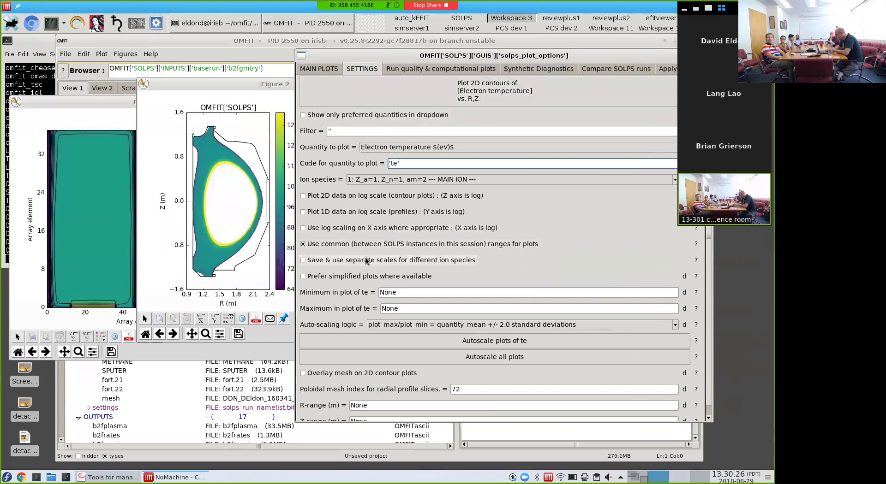
{"action": "scroll", "coordinate": [366, 260], "scroll_direction": "down", "scroll_amount": 1}
{"action": "left_click", "coordinate": [355, 365]}
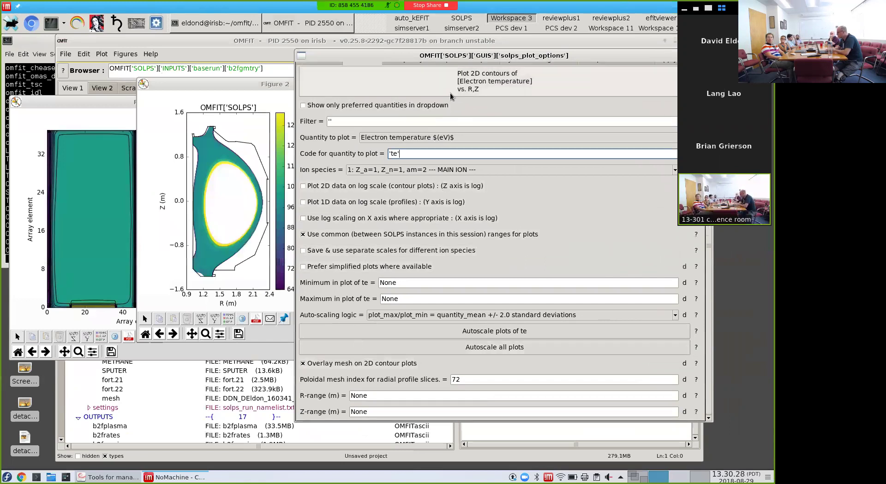
Plot the electron temperature contours with the mesh overlay and zoom in on the lower divertor region.
{"action": "left_click", "coordinate": [449, 94]}
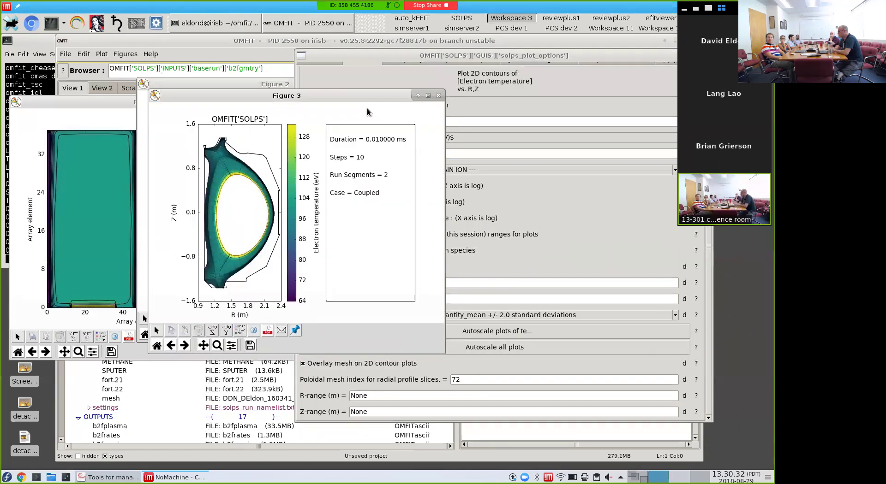
{"action": "left_click", "coordinate": [217, 345]}
{"action": "left_click_drag", "start_coordinate": [239, 252], "coordinate": [211, 293]}
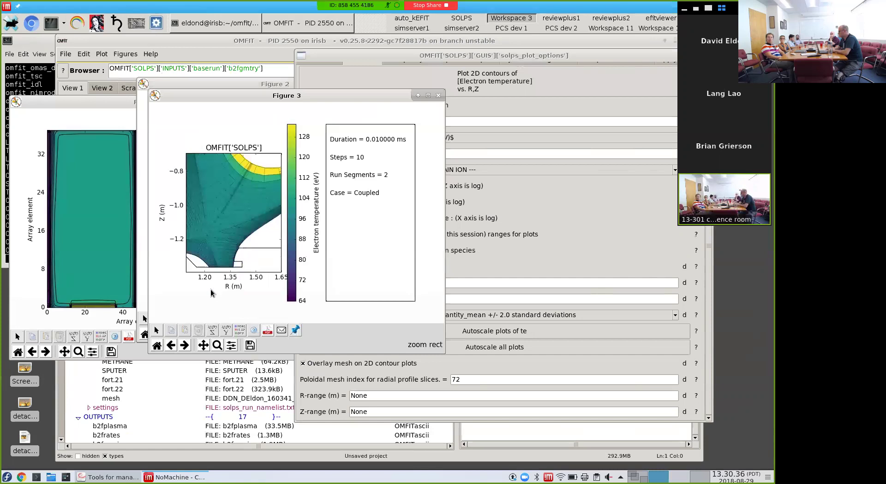
Close all the open figures, including the mesh-overlaid contours and the raw ne array plot.
{"action": "left_click", "coordinate": [439, 96]}
{"action": "left_click", "coordinate": [425, 85]}
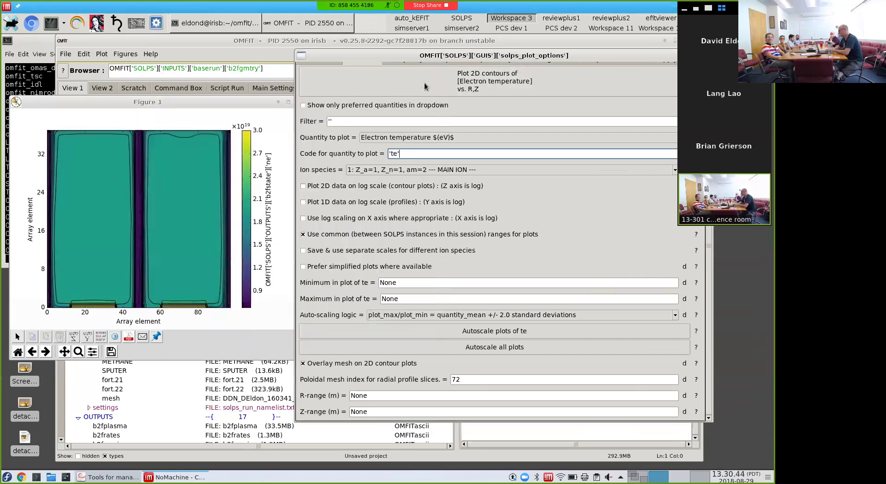
{"action": "left_click", "coordinate": [289, 102]}
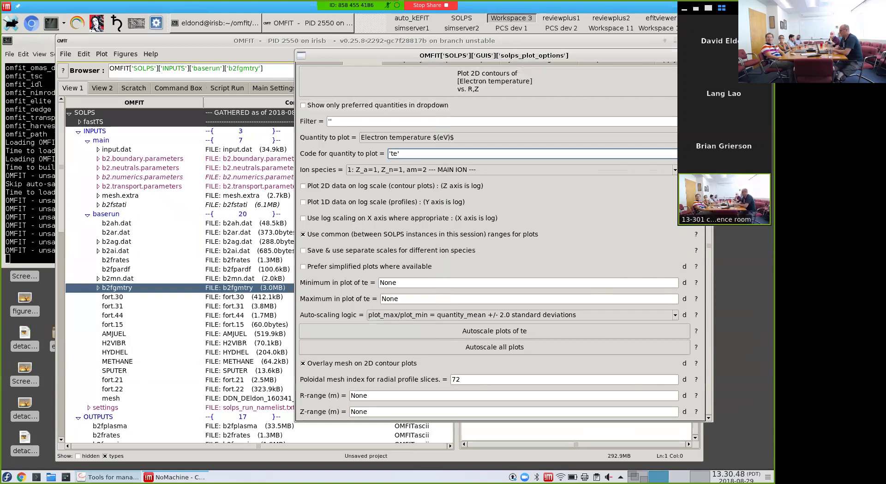
Switch to the slide PDF, advance to "Steps to reproduce demonstration III" to read the remaining steps, and return to OMFIT.
{"action": "left_click", "coordinate": [108, 478]}
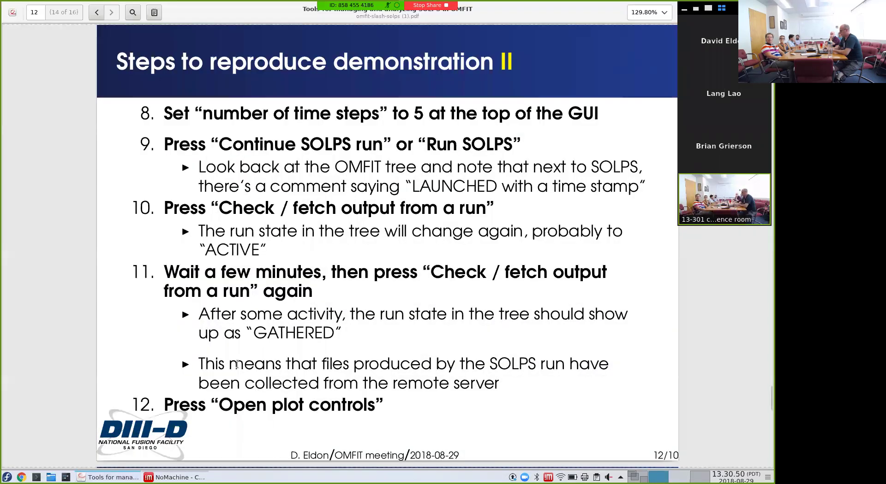
{"action": "key", "text": "Right"}
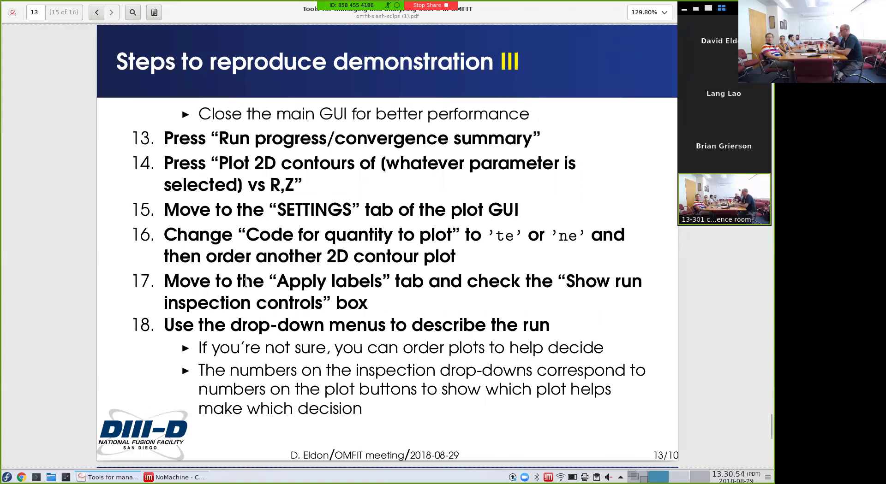
{"action": "left_click", "coordinate": [156, 478]}
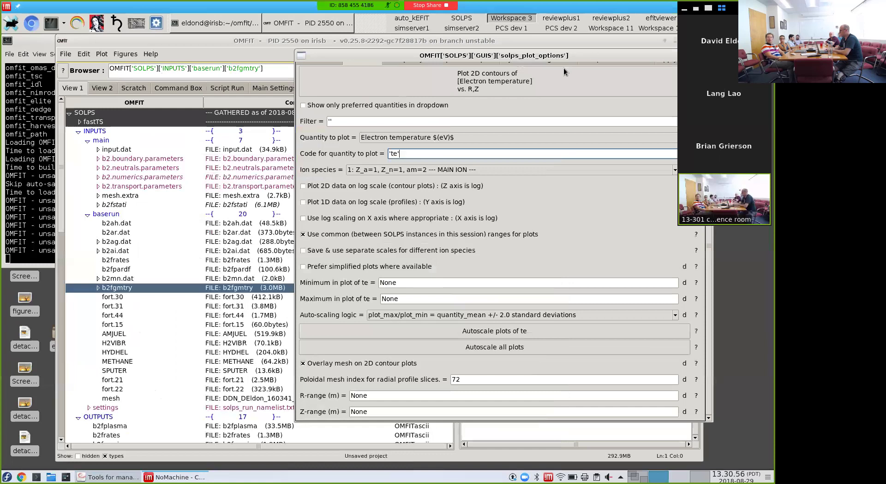
Collapse the SOLPS tree entry and show the run inspection controls for applying labels in the plot options.
{"action": "left_click_drag", "start_coordinate": [565, 58], "coordinate": [559, 133]}
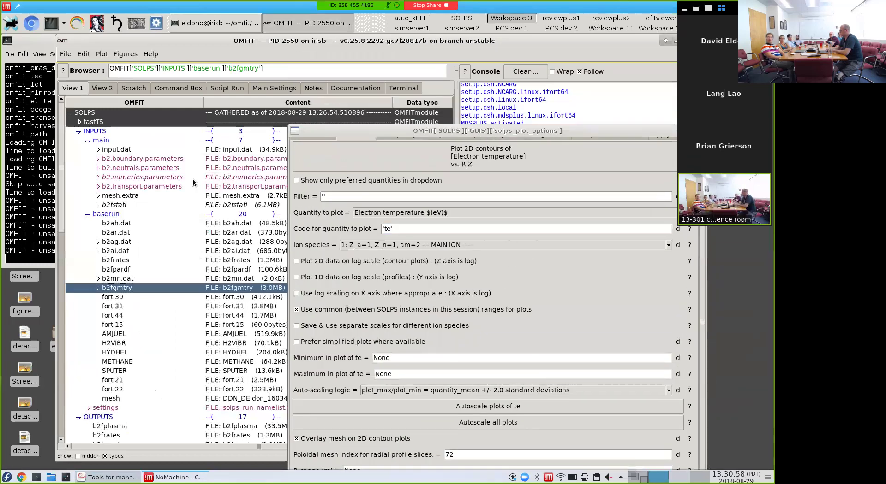
{"action": "left_click", "coordinate": [70, 112]}
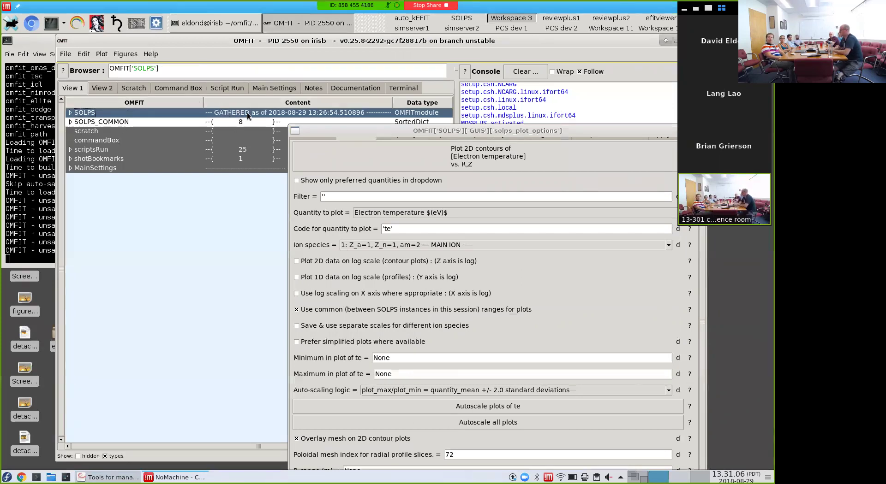
{"action": "left_click", "coordinate": [477, 132]}
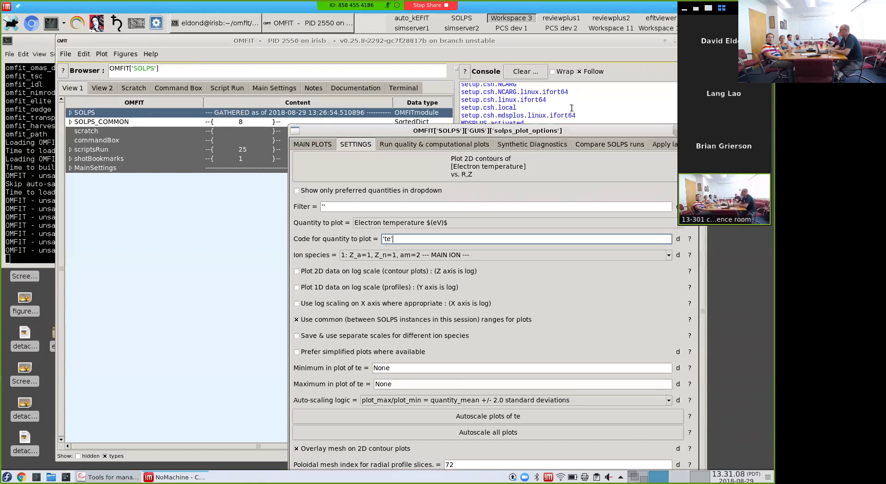
{"action": "left_click", "coordinate": [594, 127]}
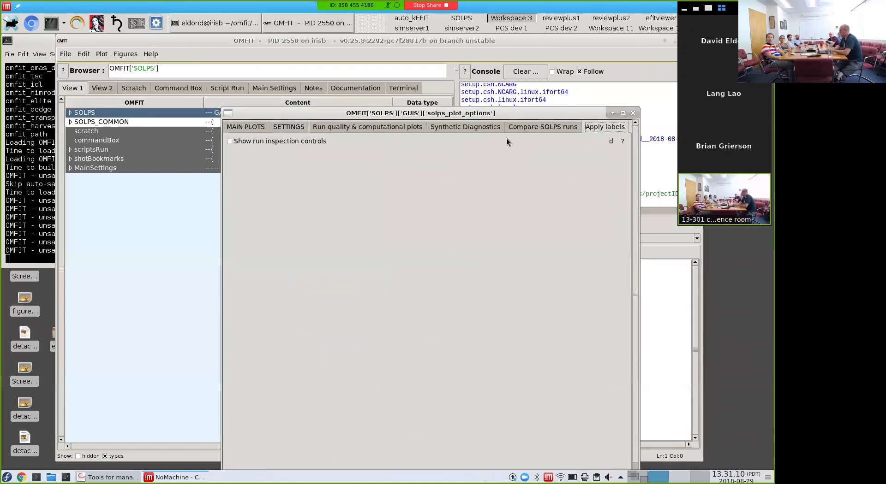
{"action": "left_click", "coordinate": [286, 142]}
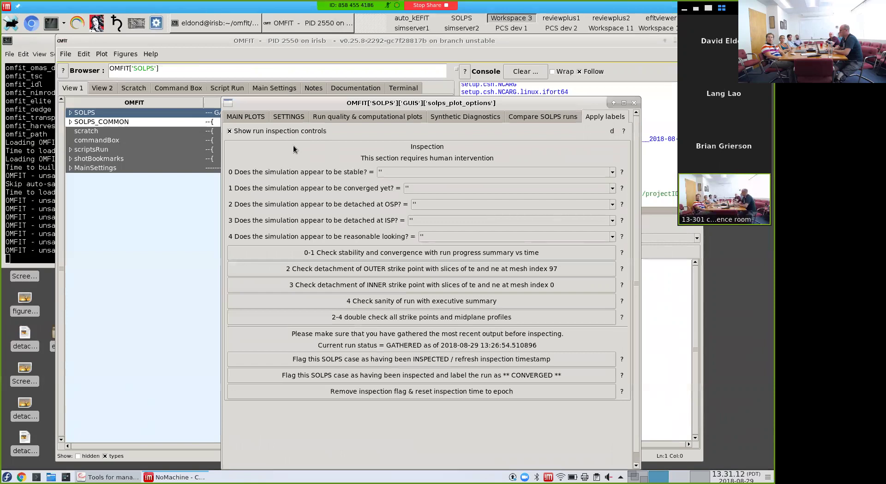
Label the simulation's stability as YES and its convergence as NO.
{"action": "left_click", "coordinate": [468, 172]}
{"action": "left_click", "coordinate": [466, 182]}
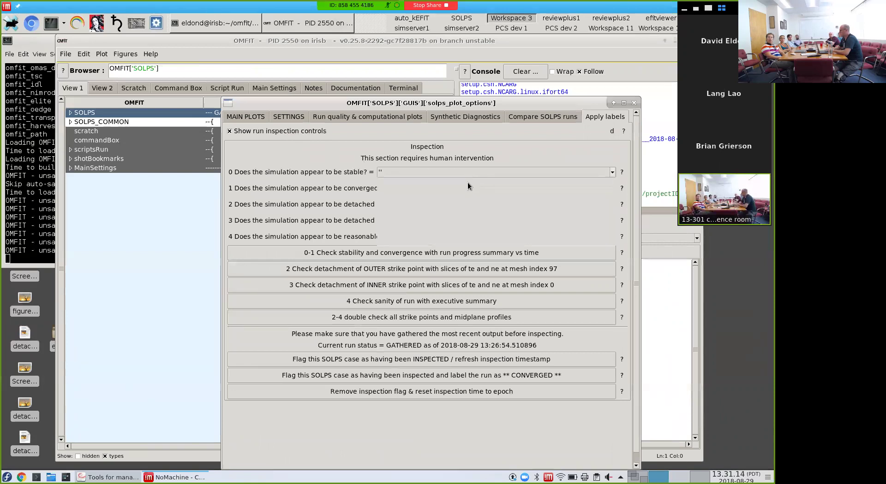
{"action": "left_click", "coordinate": [440, 189]}
{"action": "left_click", "coordinate": [427, 207]}
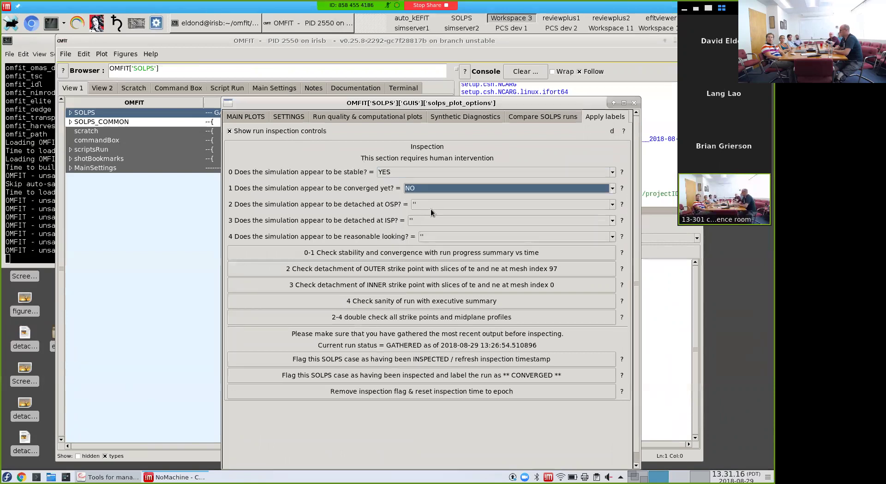
Label detachment at the OSP, detachment at the ISP and reasonable appearance all as incomplete.
{"action": "left_click", "coordinate": [458, 204]}
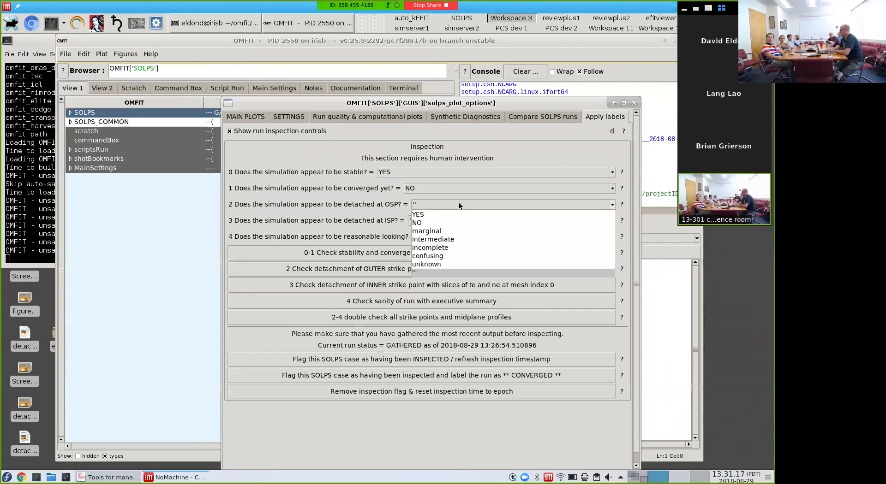
{"action": "left_click", "coordinate": [447, 245]}
{"action": "left_click", "coordinate": [437, 222]}
{"action": "left_click", "coordinate": [433, 265]}
{"action": "left_click", "coordinate": [424, 237]}
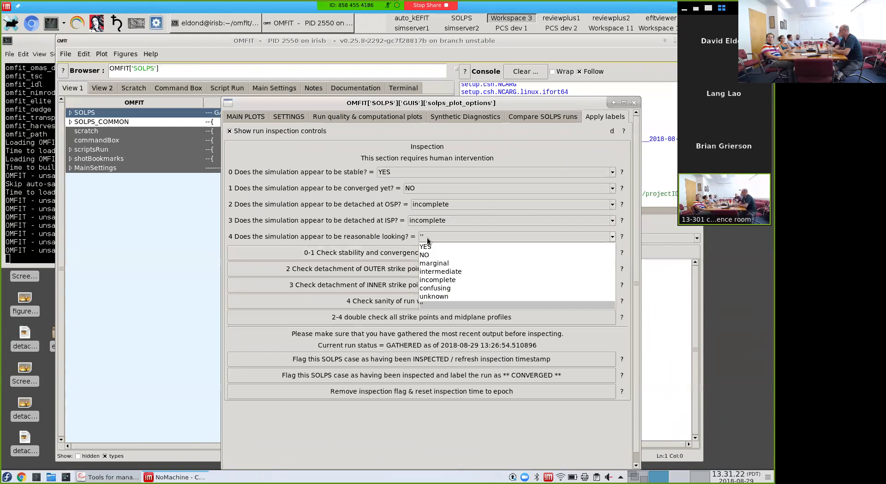
{"action": "left_click", "coordinate": [452, 275]}
{"action": "left_click", "coordinate": [458, 237]}
{"action": "left_click", "coordinate": [451, 283]}
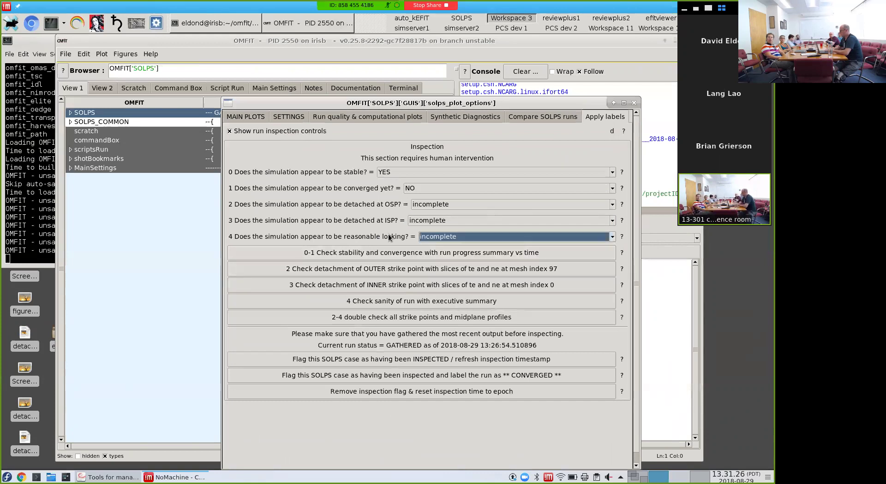
Flag the SOLPS case as INSPECTED and move the plot options window down to uncover its tree entry.
{"action": "left_click", "coordinate": [358, 362]}
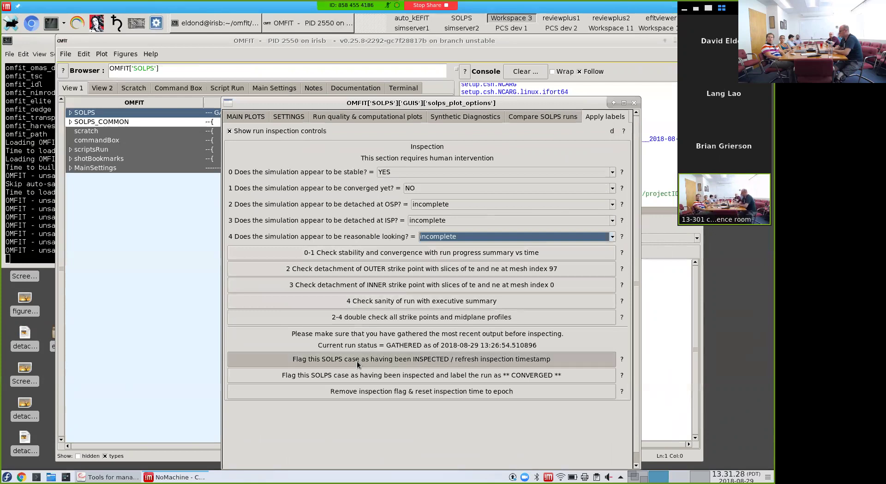
{"action": "left_click_drag", "start_coordinate": [330, 105], "coordinate": [334, 152]}
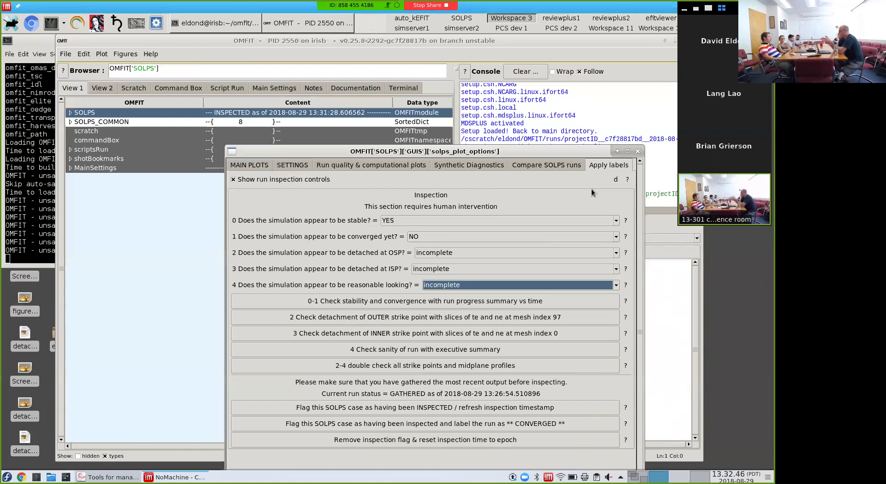
Duplicate the SOLPS tree entry with a new file reference as SOLPS2 and close the plot options window.
{"action": "left_click", "coordinate": [191, 119]}
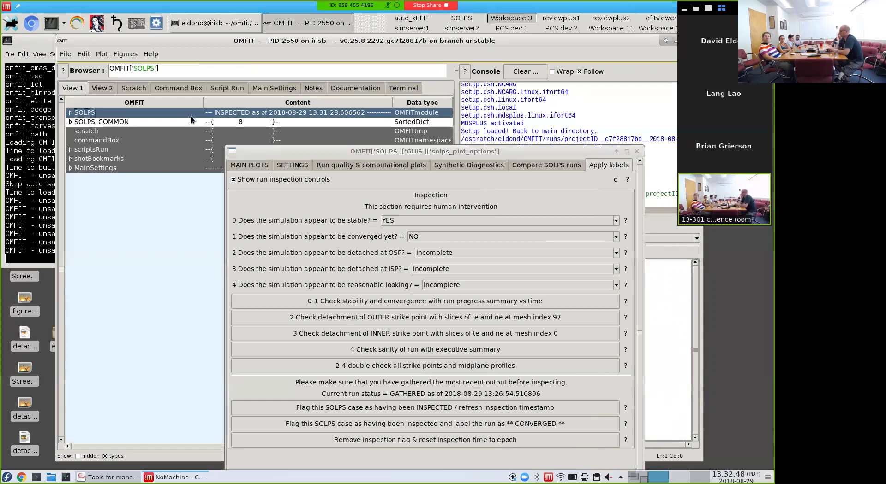
{"action": "right_click", "coordinate": [191, 119]}
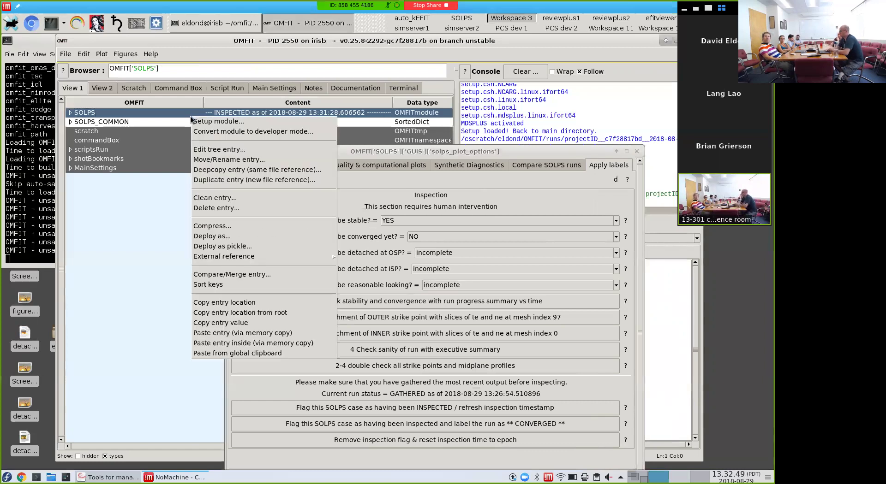
{"action": "left_click", "coordinate": [228, 180]}
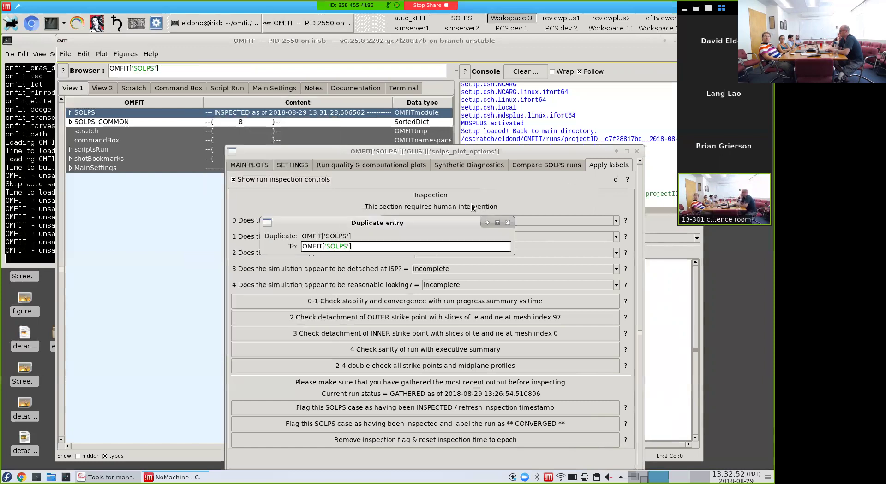
{"action": "type", "text": "2"}
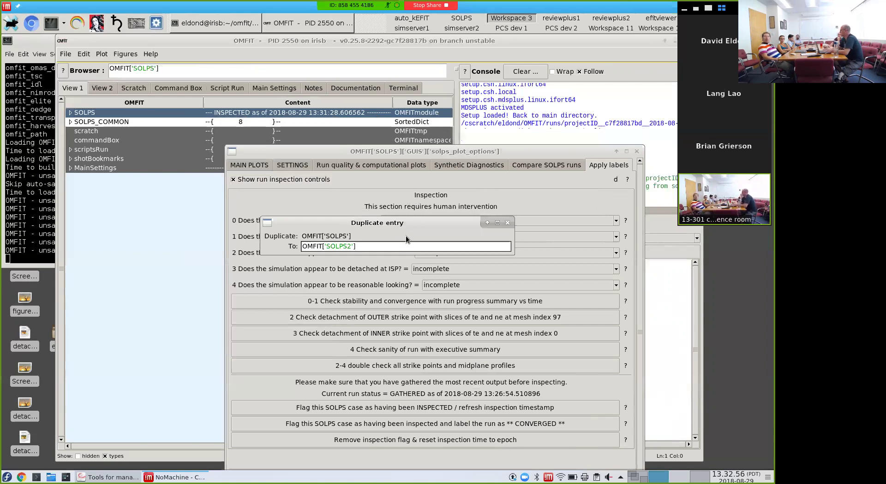
{"action": "key", "text": "Return"}
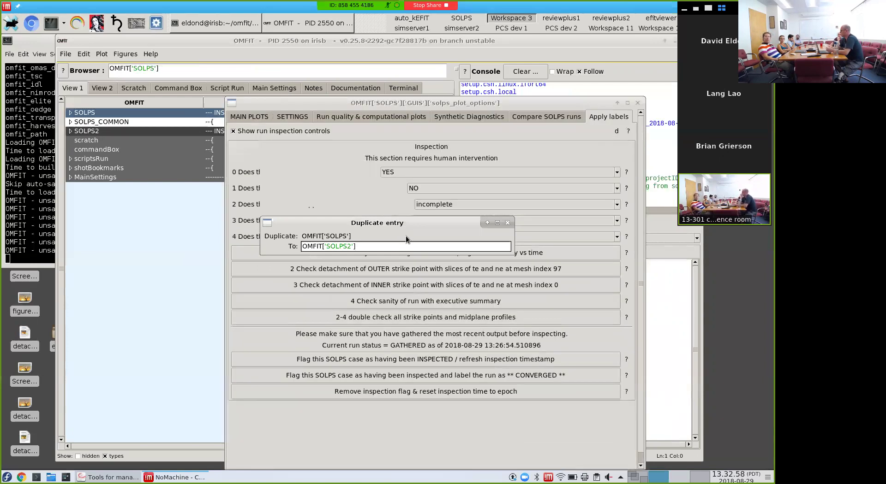
{"action": "left_click", "coordinate": [639, 103]}
Open the SOLPS2 module GUI and set the main ion particle density at the S 00 inner core boundary to 2e+19.
{"action": "left_click", "coordinate": [88, 131]}
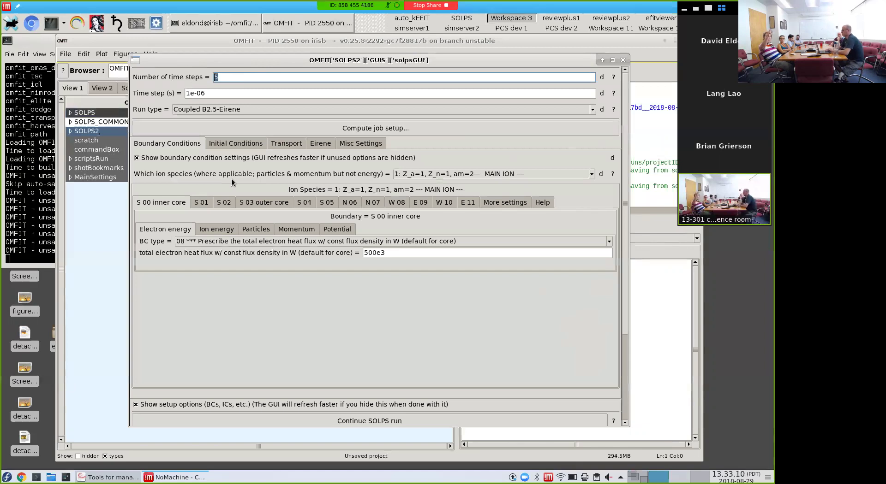
{"action": "left_click", "coordinate": [256, 229]}
{"action": "left_click", "coordinate": [216, 255]}
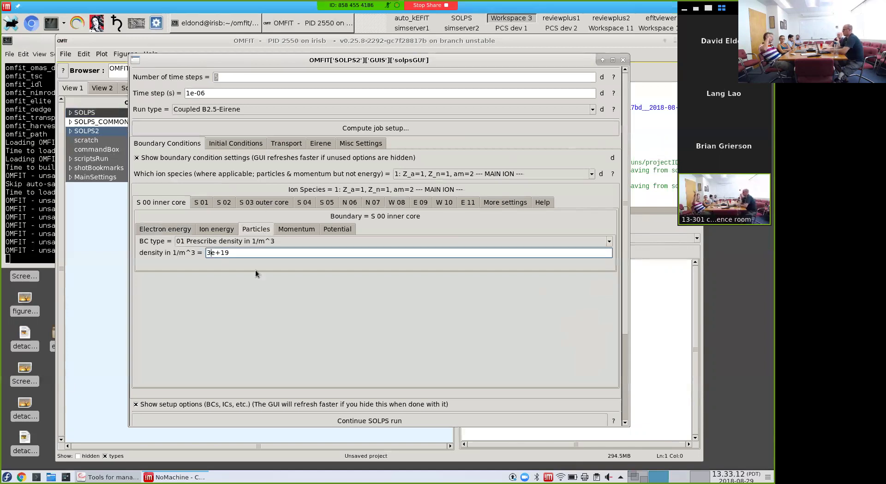
{"action": "key", "text": "Left"}
{"action": "key", "text": "BackSpace"}
{"action": "type", "text": "2"}
{"action": "key", "text": "Return"}
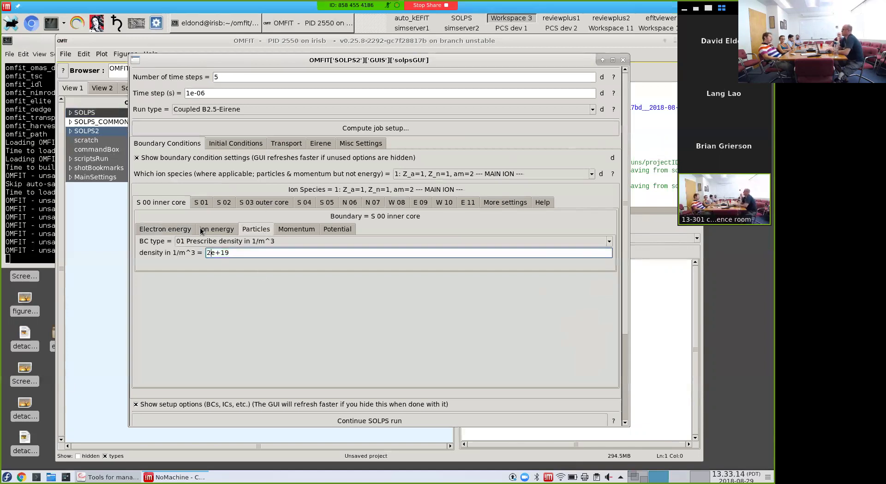
Set the main ion particle density at the S 03 outer core boundary of SOLPS2 to 2e+19.
{"action": "left_click", "coordinate": [264, 203]}
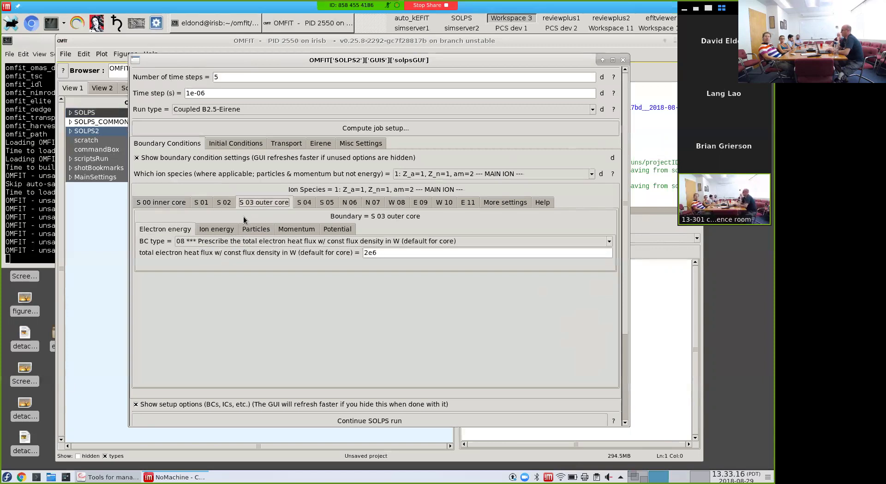
{"action": "left_click", "coordinate": [256, 229]}
{"action": "left_click", "coordinate": [215, 253]}
{"action": "key", "text": "Left"}
{"action": "key", "text": "BackSpace"}
{"action": "type", "text": "2"}
{"action": "key", "text": "Return"}
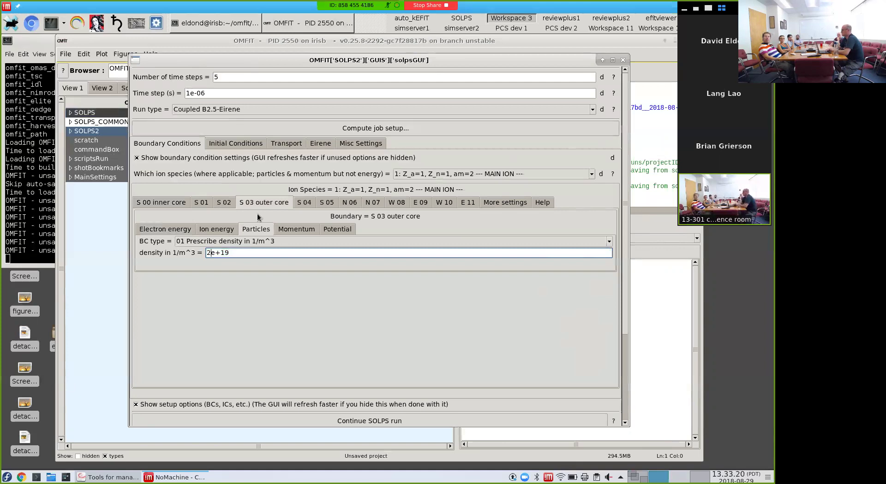
Continue the SOLPS run for SOLPS2 and for the original SOLPS case from its own GUI.
{"action": "left_click", "coordinate": [356, 425]}
{"action": "mouse_move", "coordinate": [384, 6]}
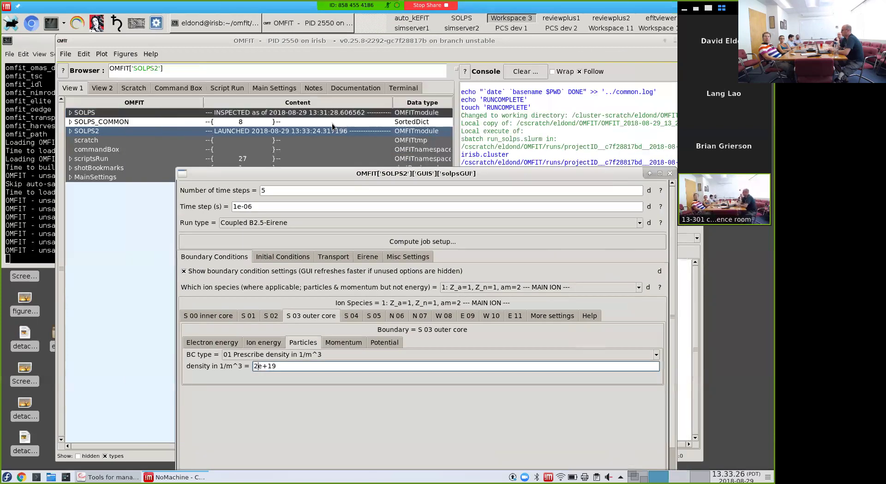
{"action": "left_click", "coordinate": [321, 114]}
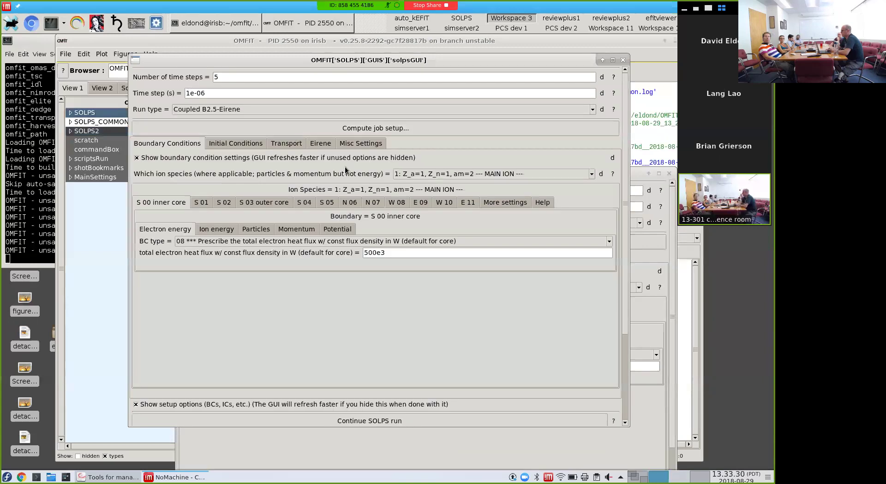
{"action": "left_click", "coordinate": [378, 419]}
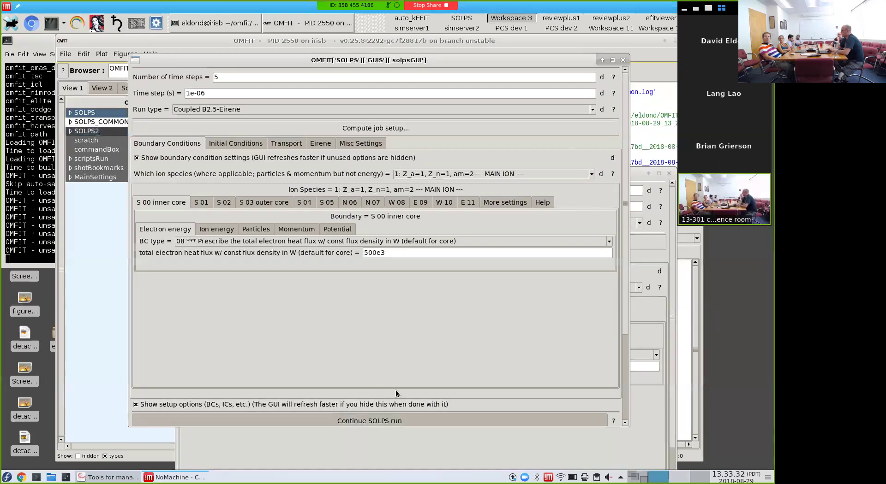